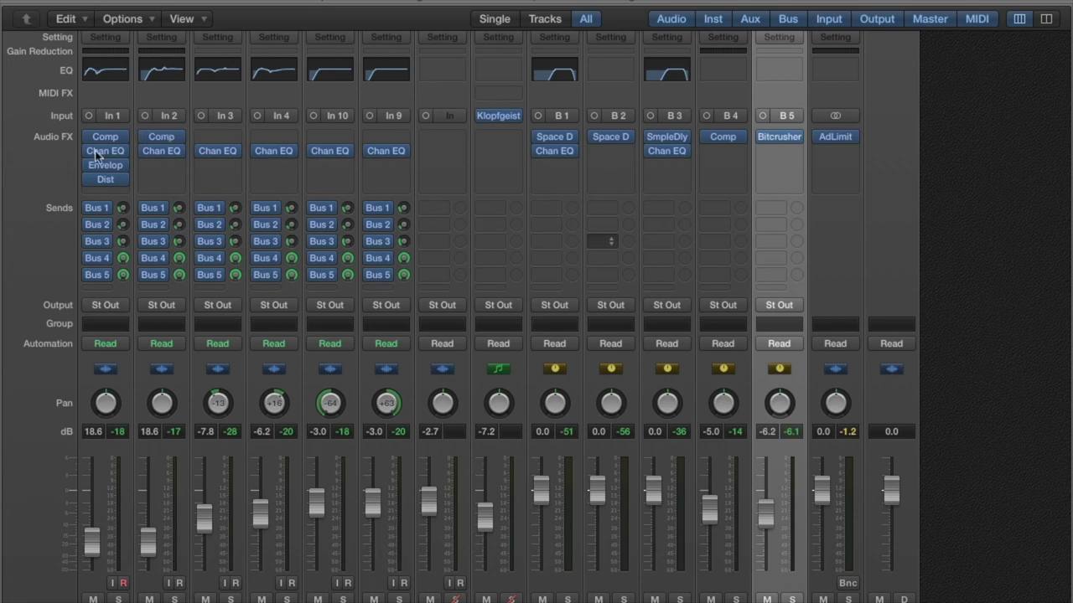
Open the Kick channel's Distortion plug-in, compare the sound with it bypassed and enabled, and close it
left_click(104, 180)
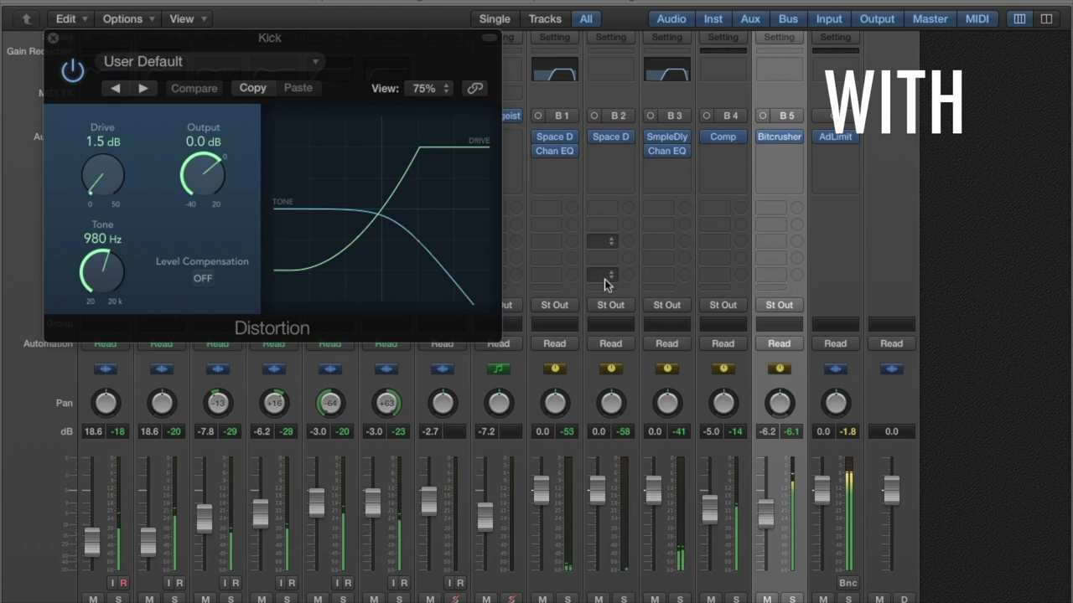
left_click(73, 71)
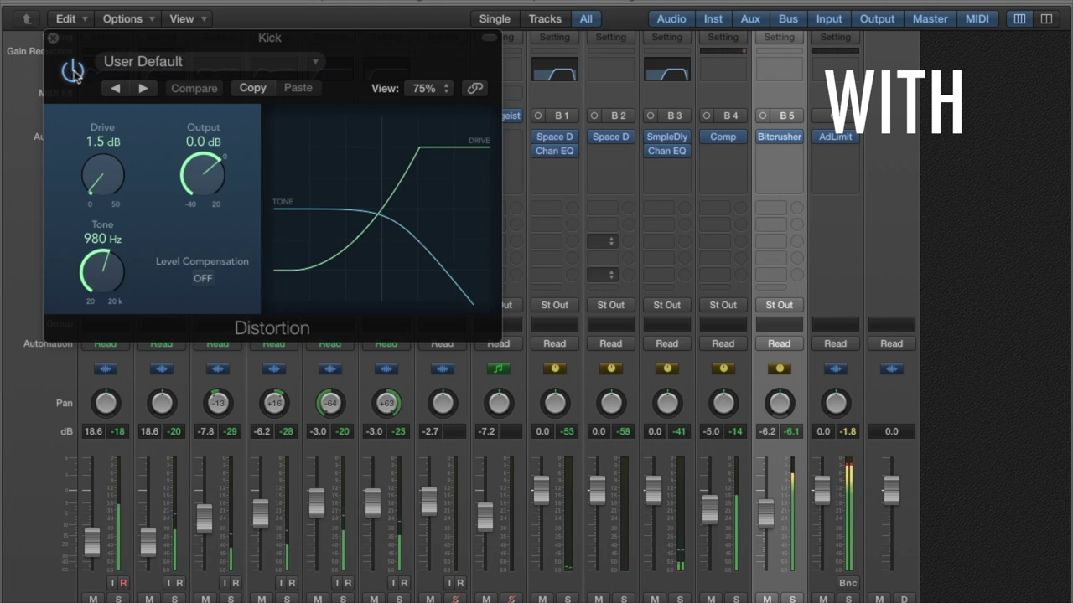
left_click(74, 72)
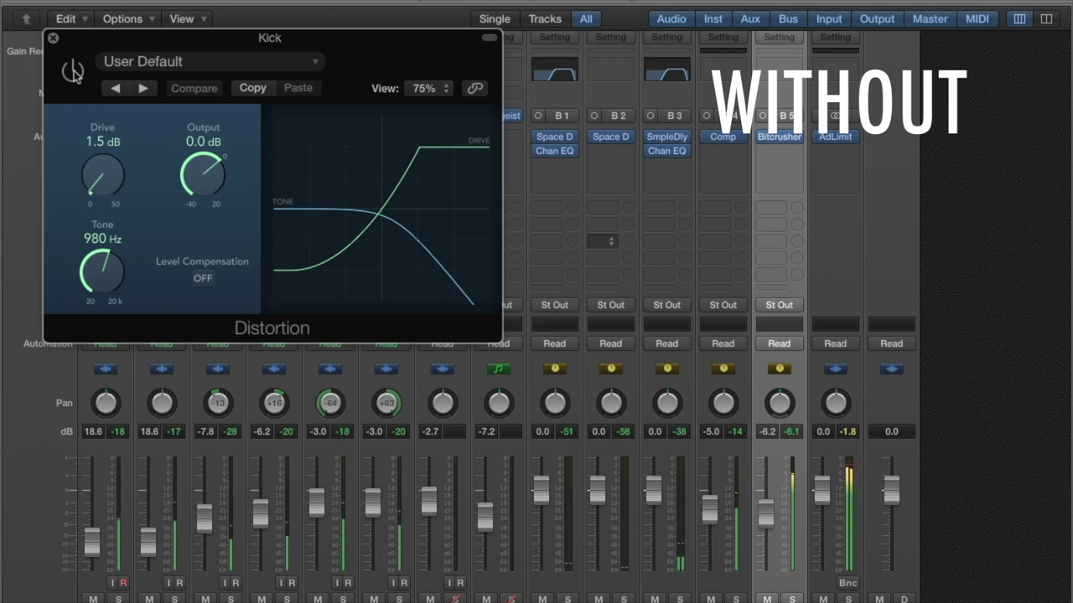
left_click(73, 71)
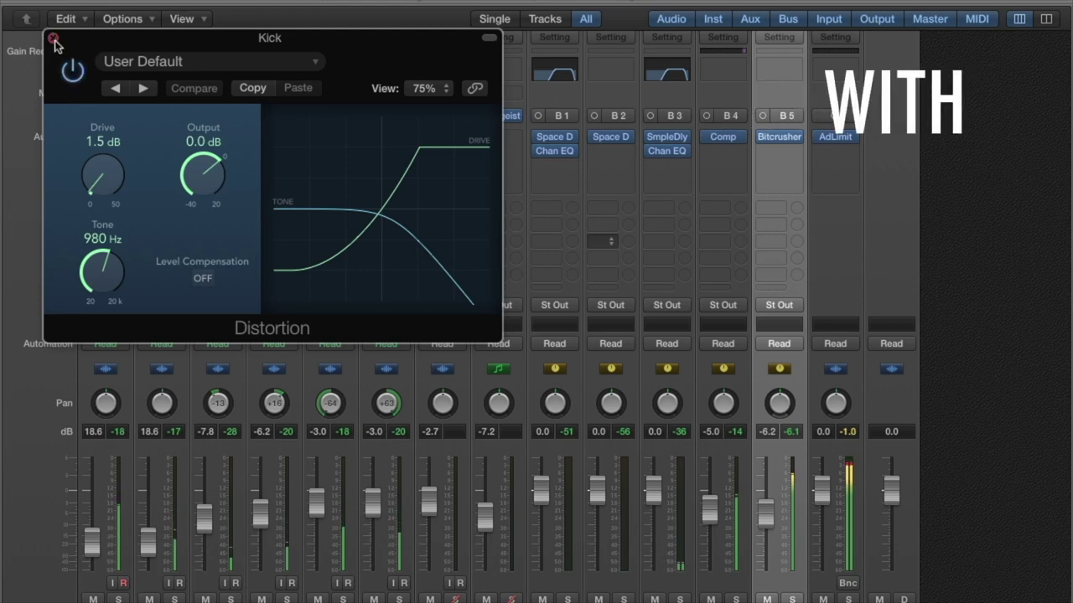
left_click(53, 42)
key("x")
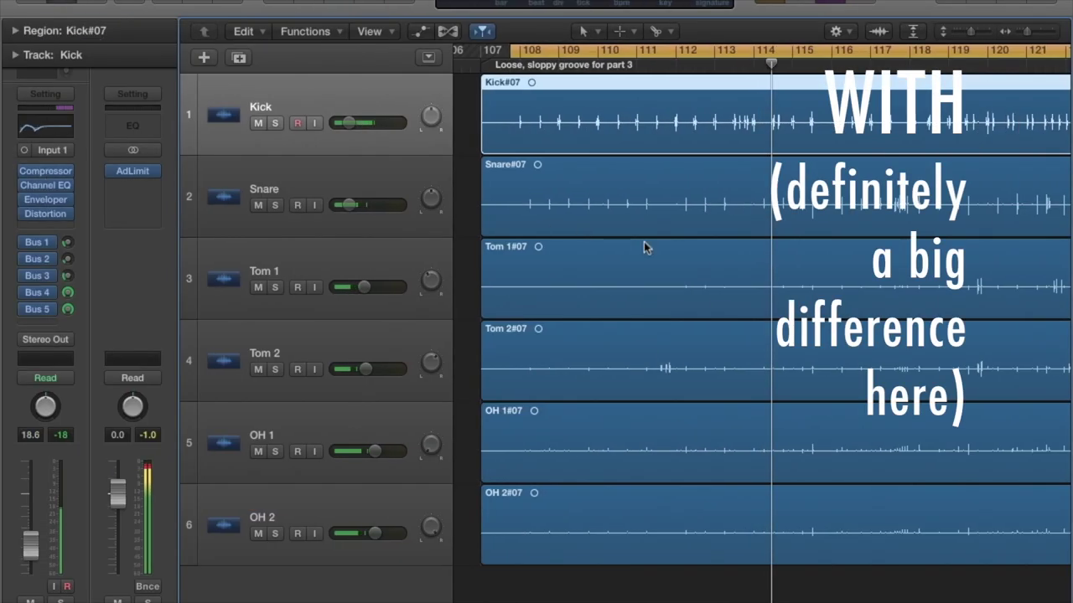
Pull the Bitcrusher bus volume fully down for comparison, bring it back up, and set it to -5.8 dB
key("x")
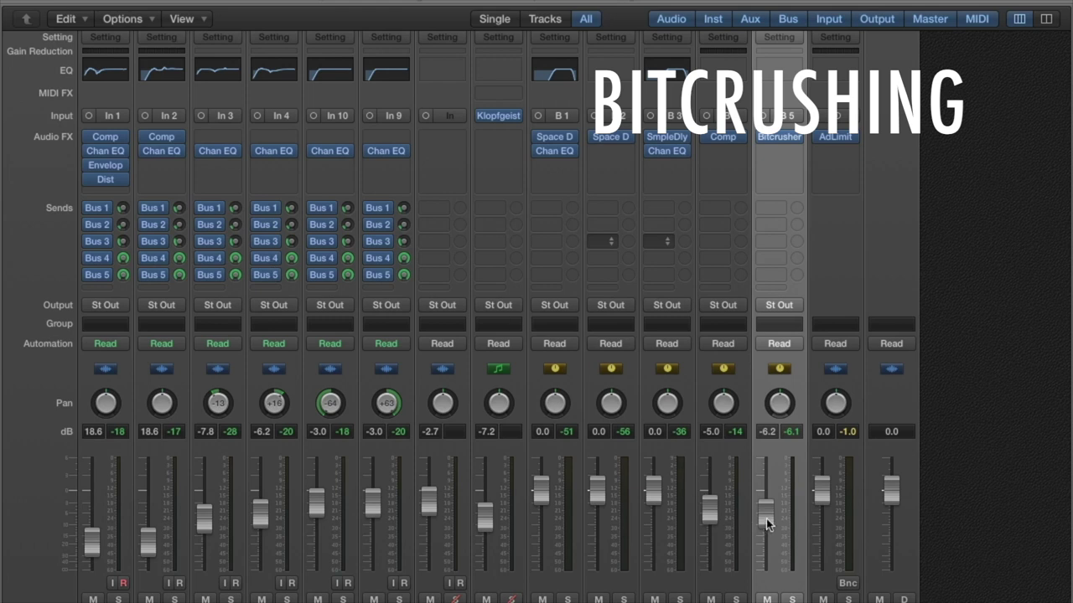
left_click_drag(765, 515, 765, 571)
mouse_move(764, 564)
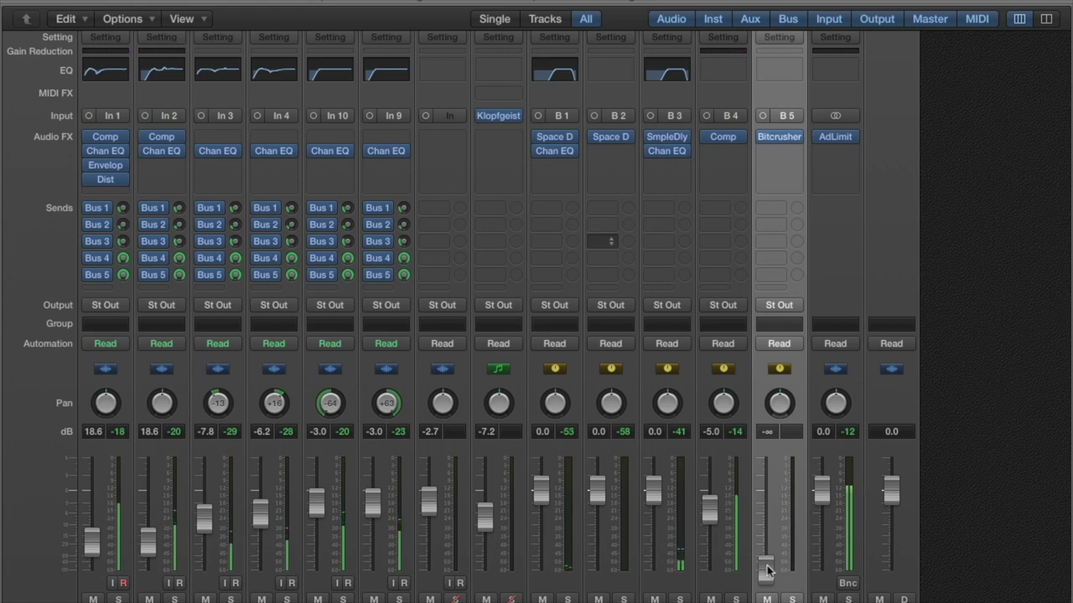
left_click_drag(766, 567, 766, 501)
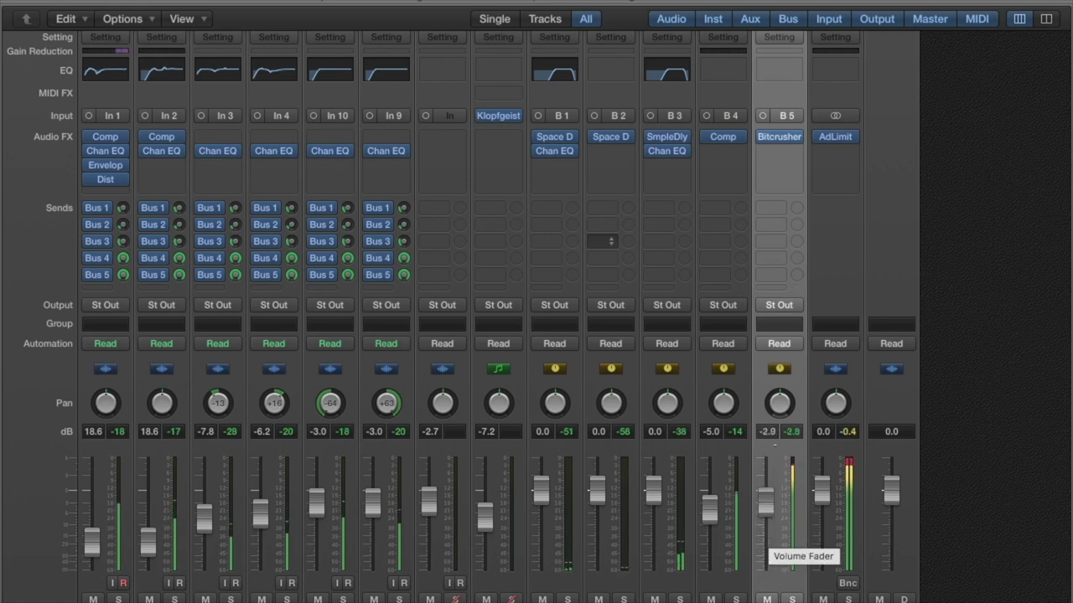
left_click_drag(766, 501, 766, 513)
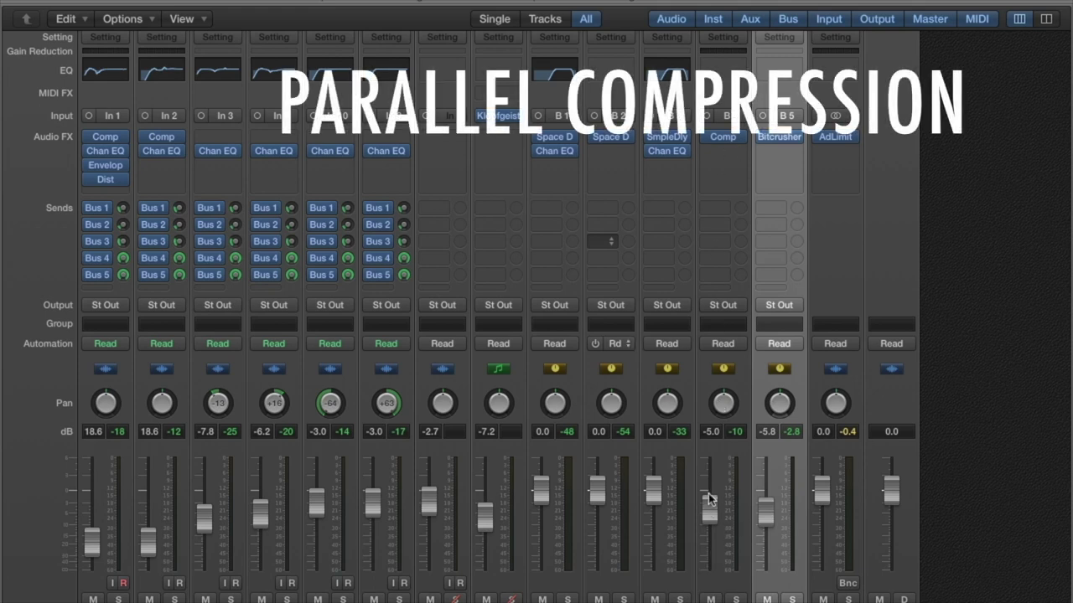
Pull the parallel compression bus volume fully down for comparison, bring it back up, and set it to -6.8 dB
left_click_drag(709, 499, 709, 570)
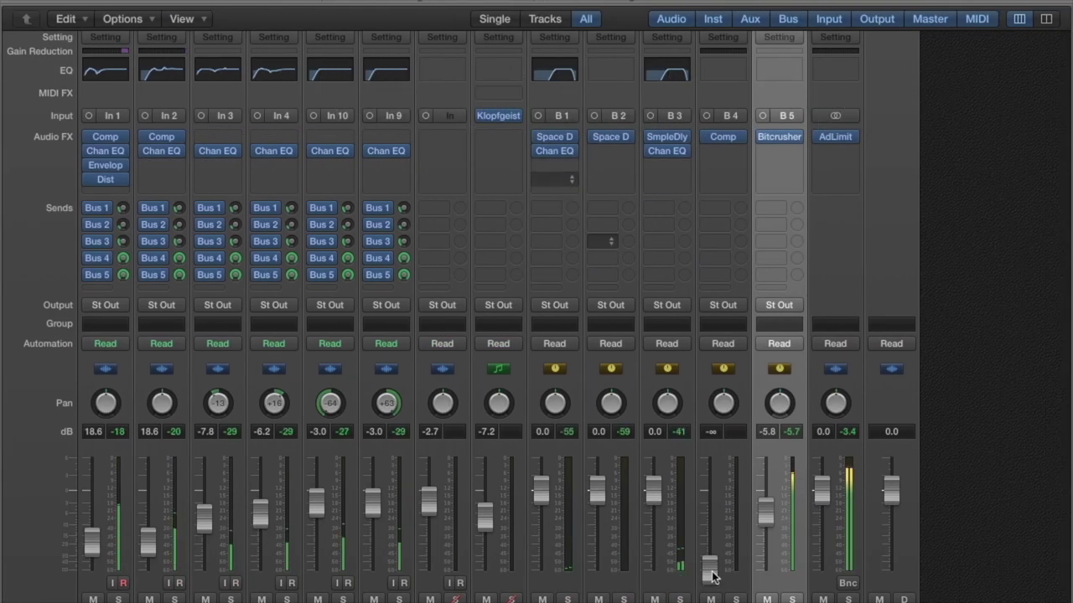
left_click_drag(712, 577, 709, 499)
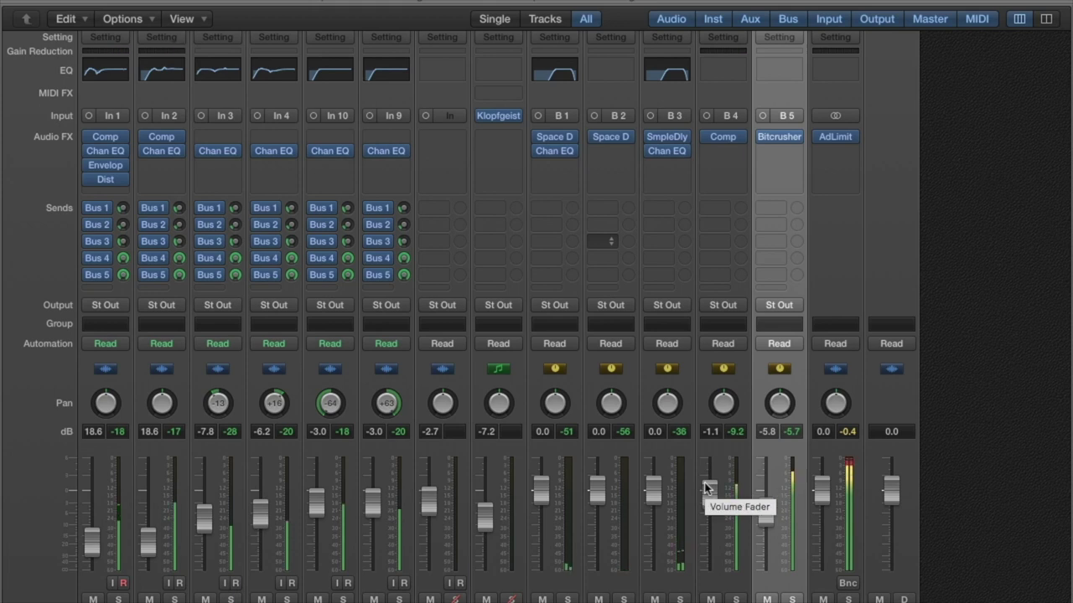
left_click_drag(707, 488, 707, 529)
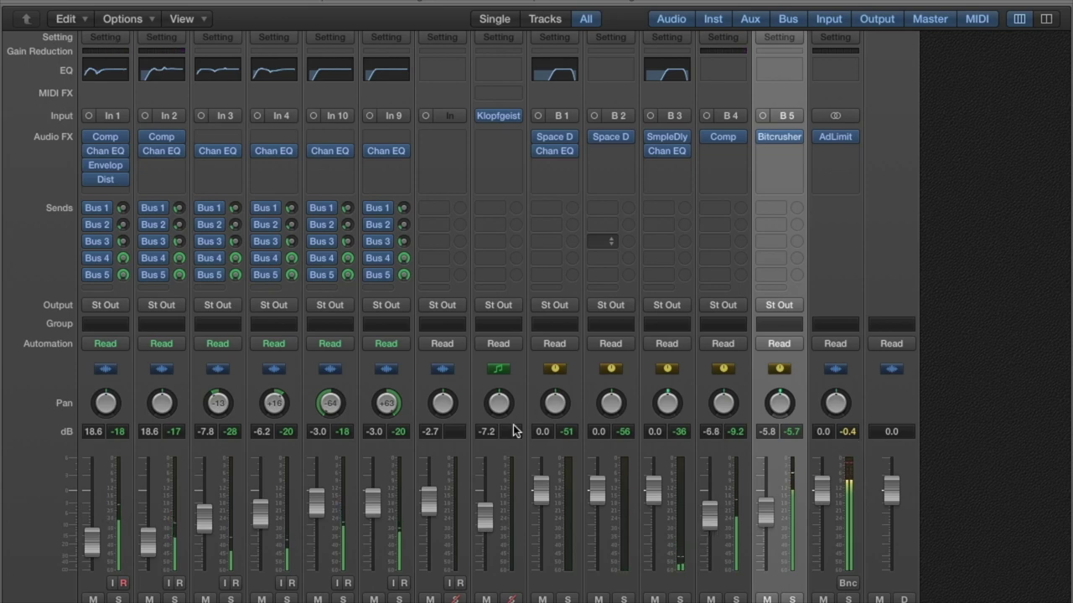
Compare the mix with the short delay bus's Sample Delay and Channel EQ bypassed and enabled again
key("x")
key("x")
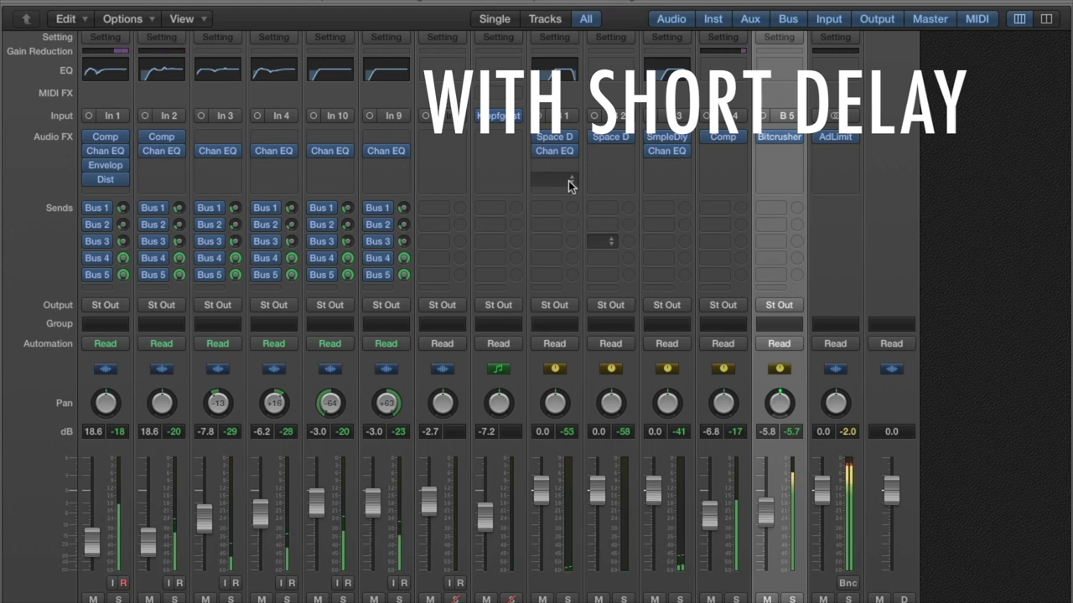
left_click(651, 139)
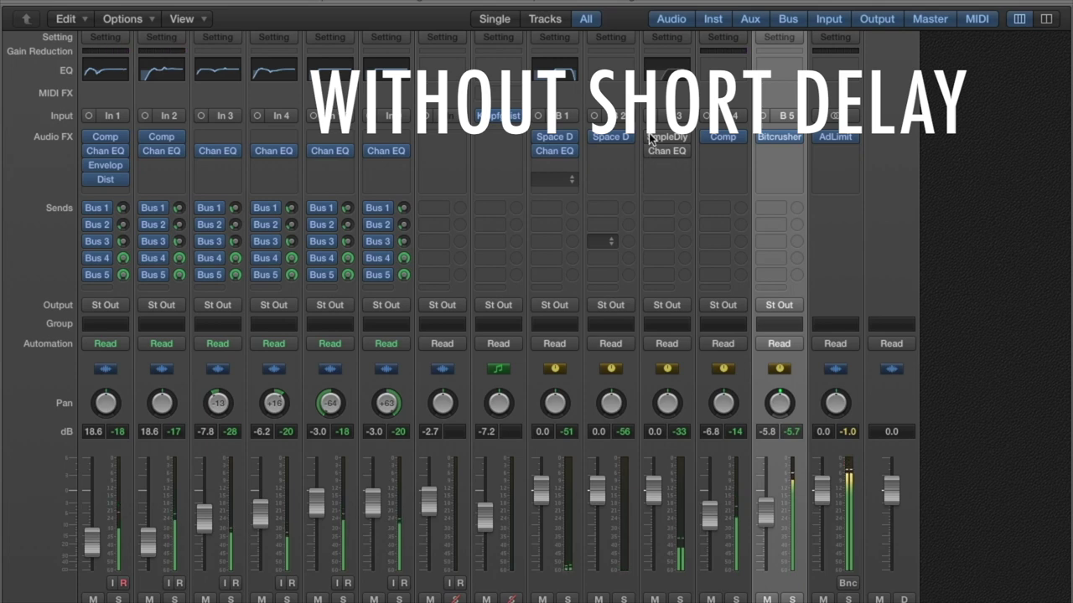
left_click(651, 136)
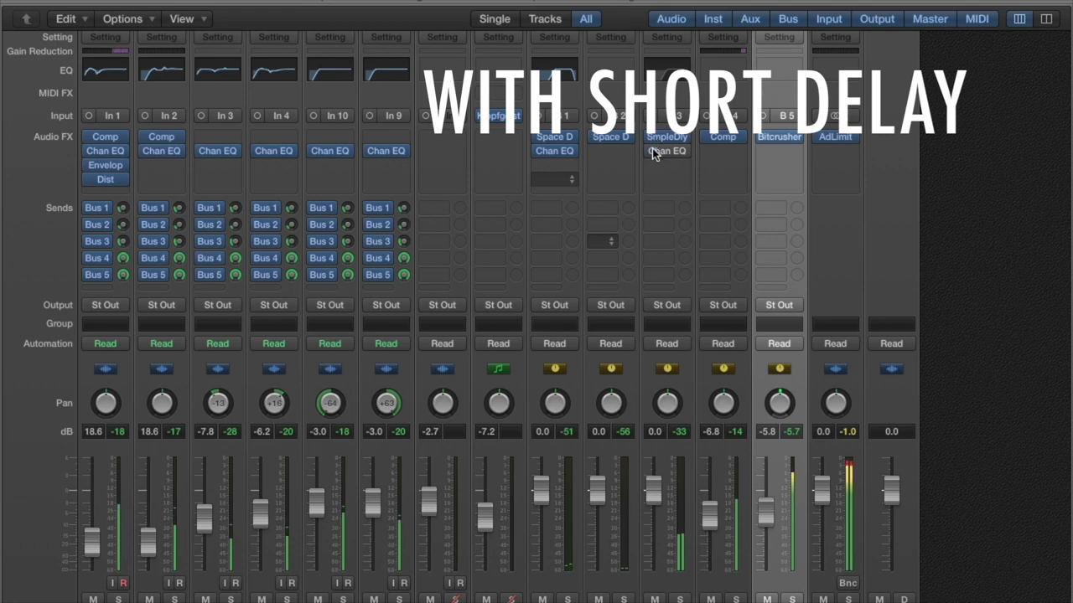
left_click(652, 149)
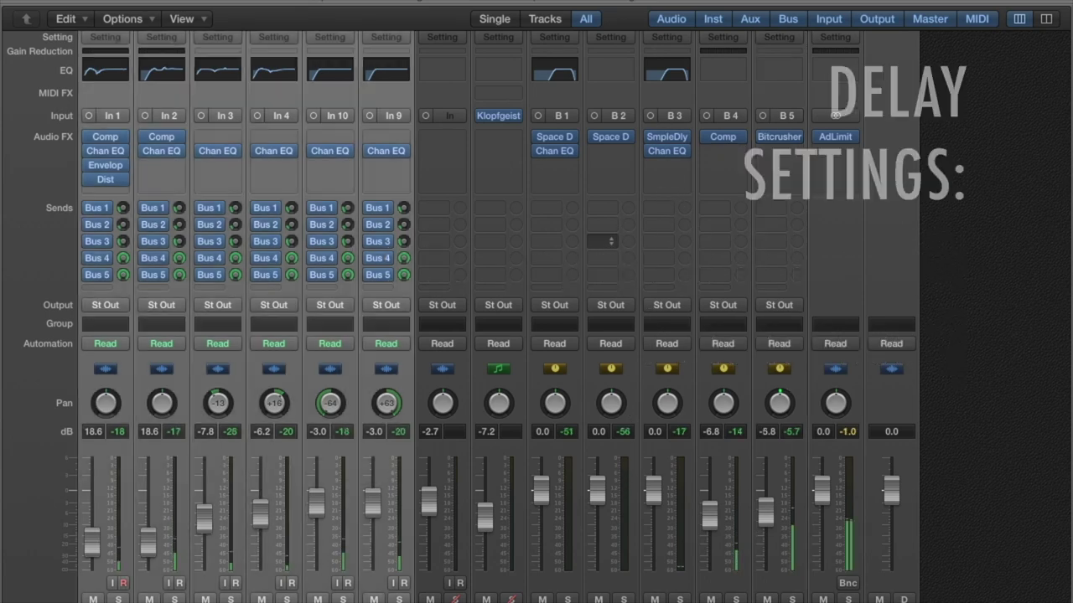
Review the Sample Delay settings on the short delay bus, close that plug-in, and open the Bitcrusher on bus 5
left_click(657, 141)
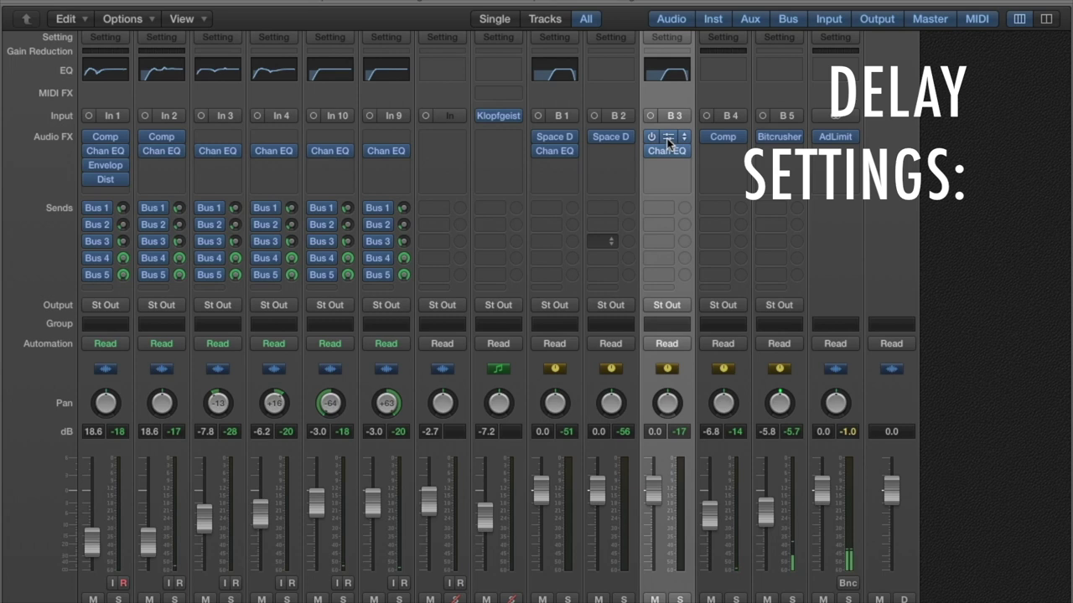
left_click(668, 139)
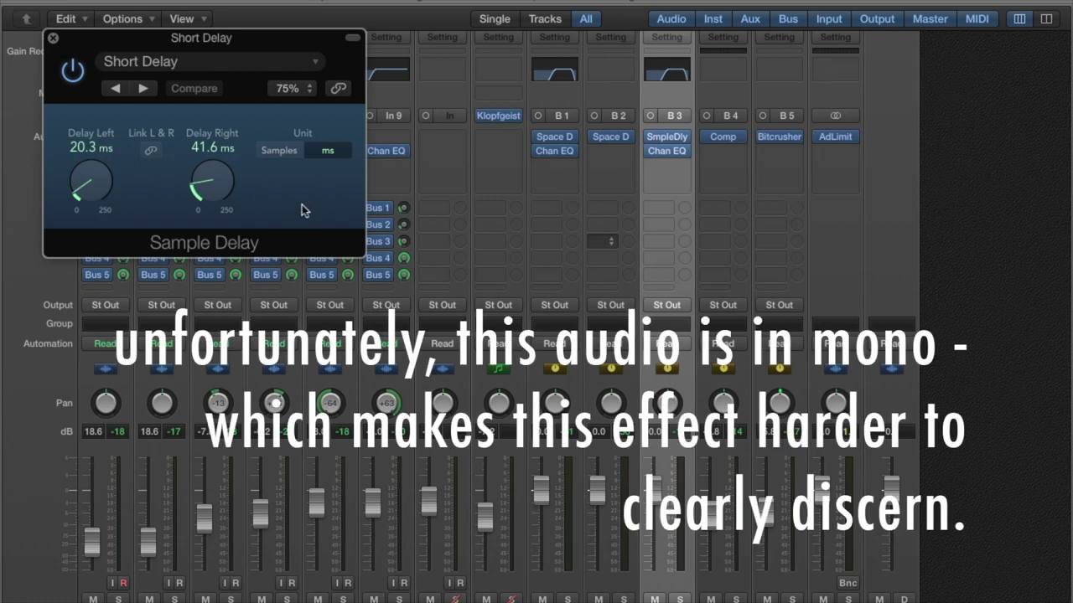
key("super+w")
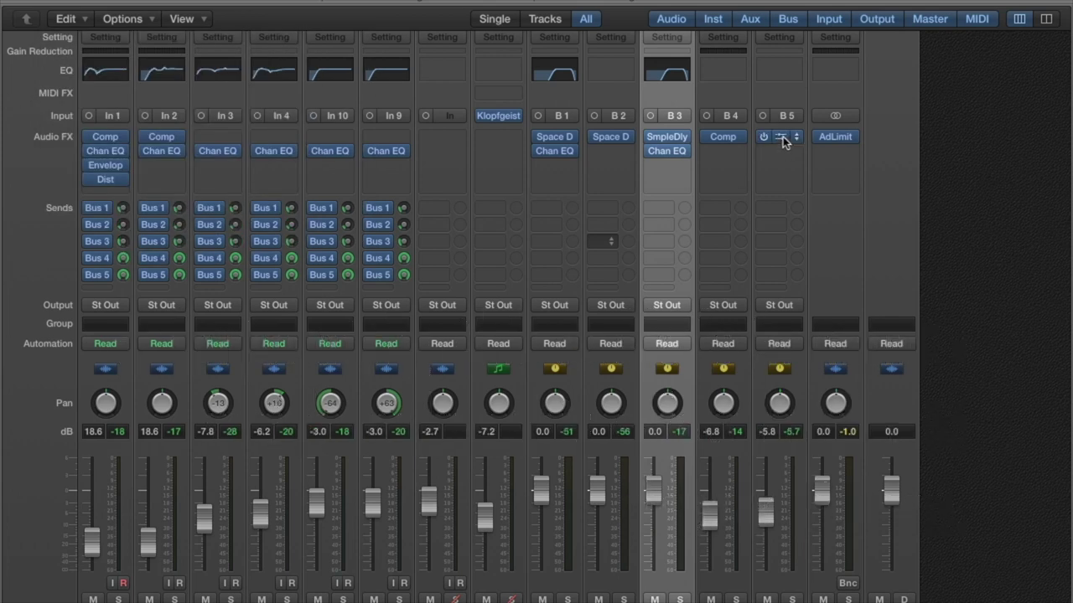
left_click(782, 141)
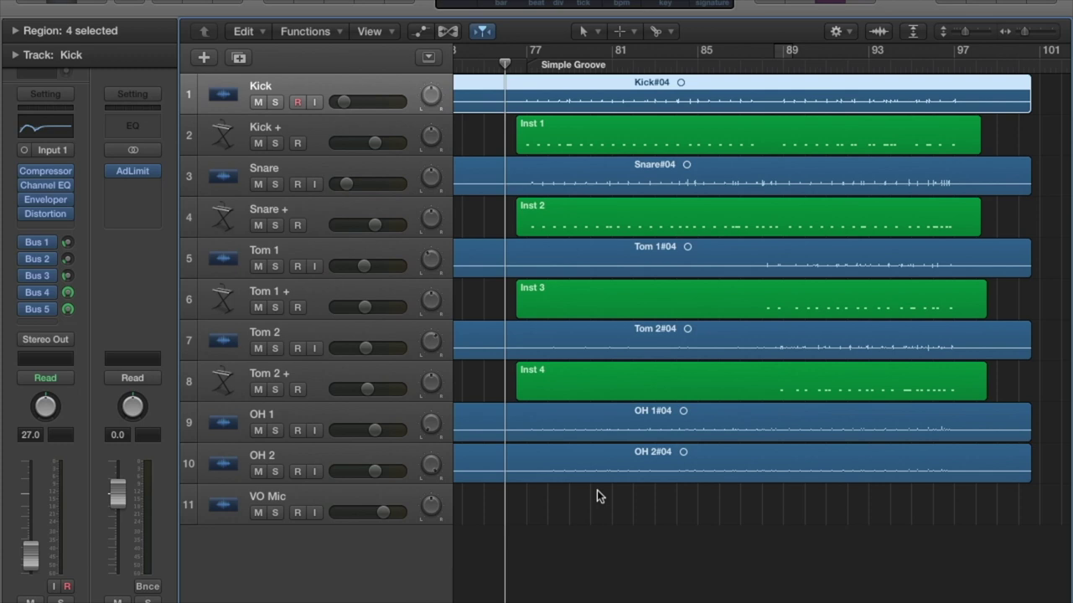
Play the Simple Groove section with the acoustic drum samples layered in, zooming in on the regions
key("space")
key("super+Right")
key("super+Right")
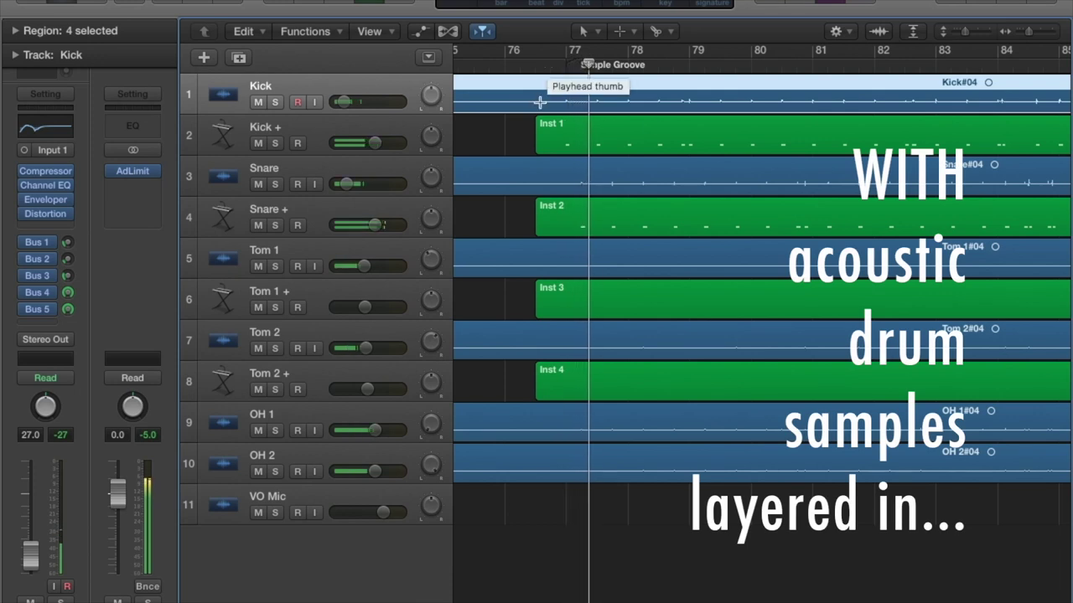
scroll(791, 333, "right", 2)
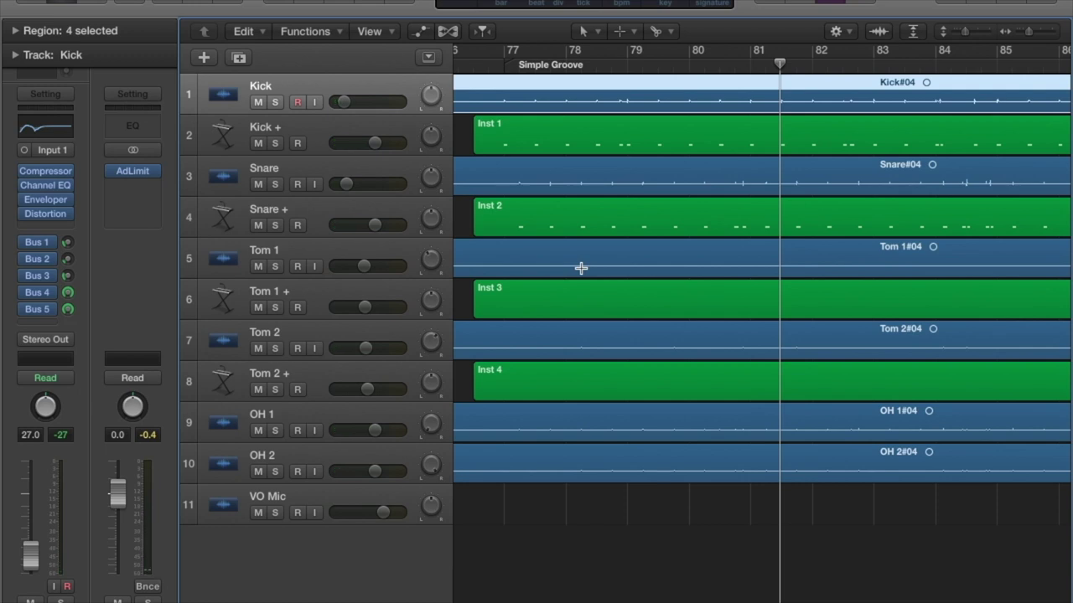
Locate the part with the tom samples and play it from about bar 88
scroll(581, 269, "left", 3)
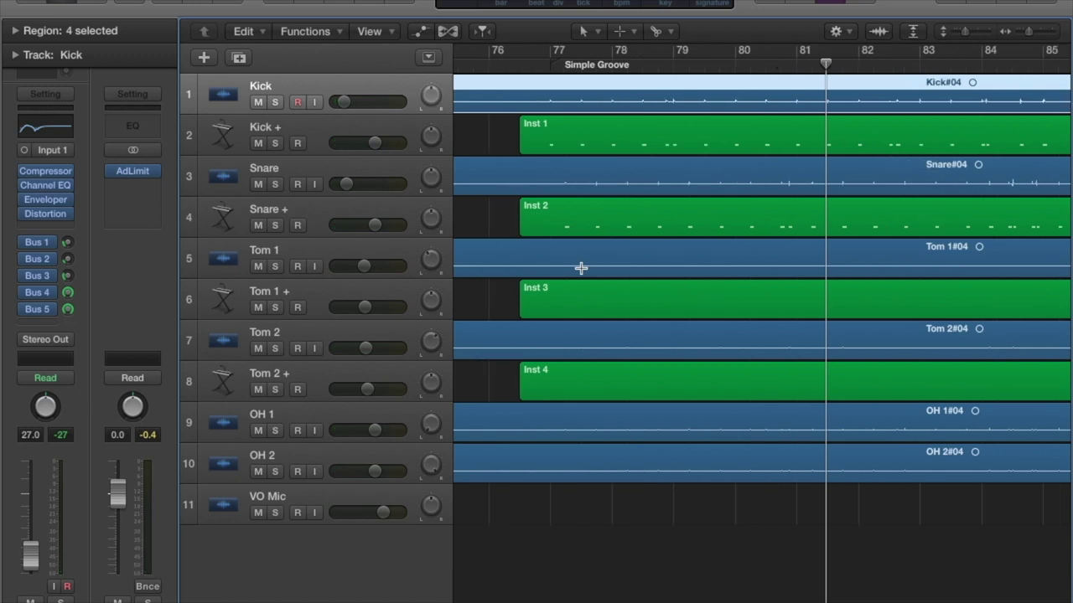
scroll(766, 243, "right", 3)
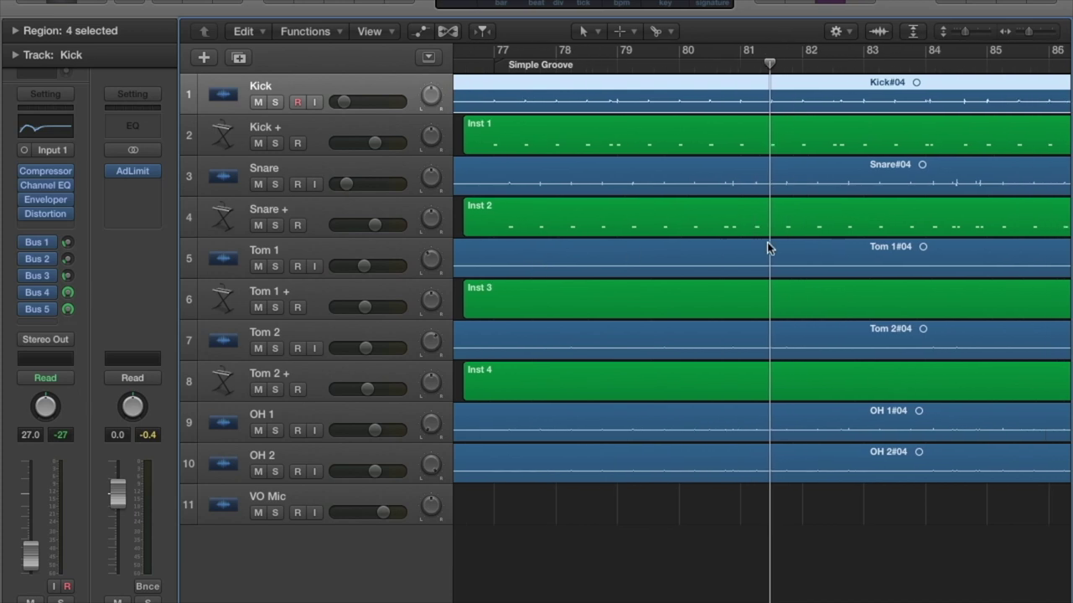
scroll(766, 242, "right", 15)
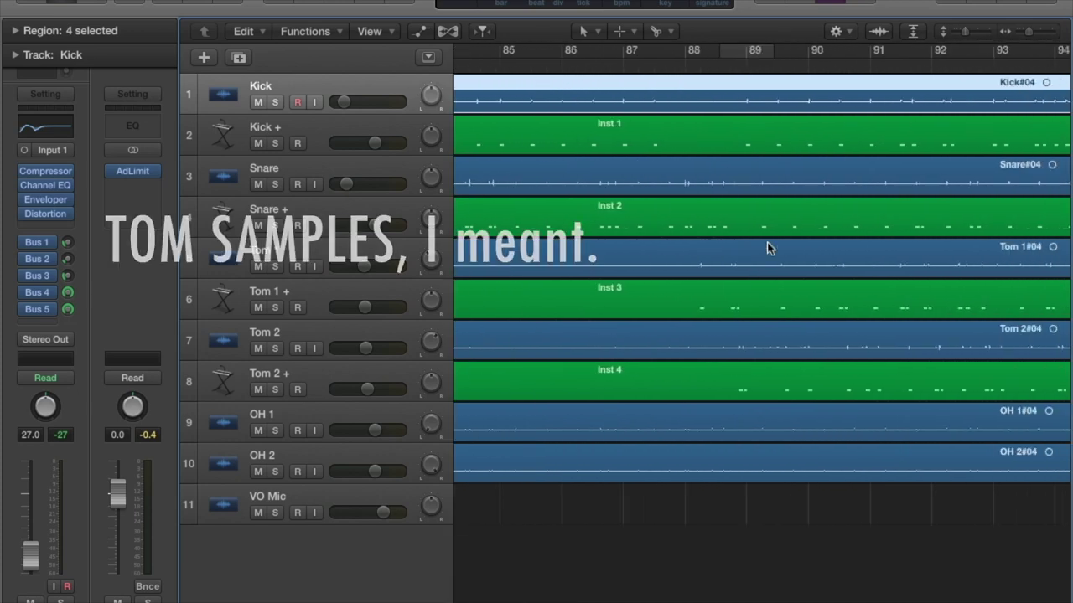
scroll(767, 242, "right", 2)
scroll(766, 242, "left", 2)
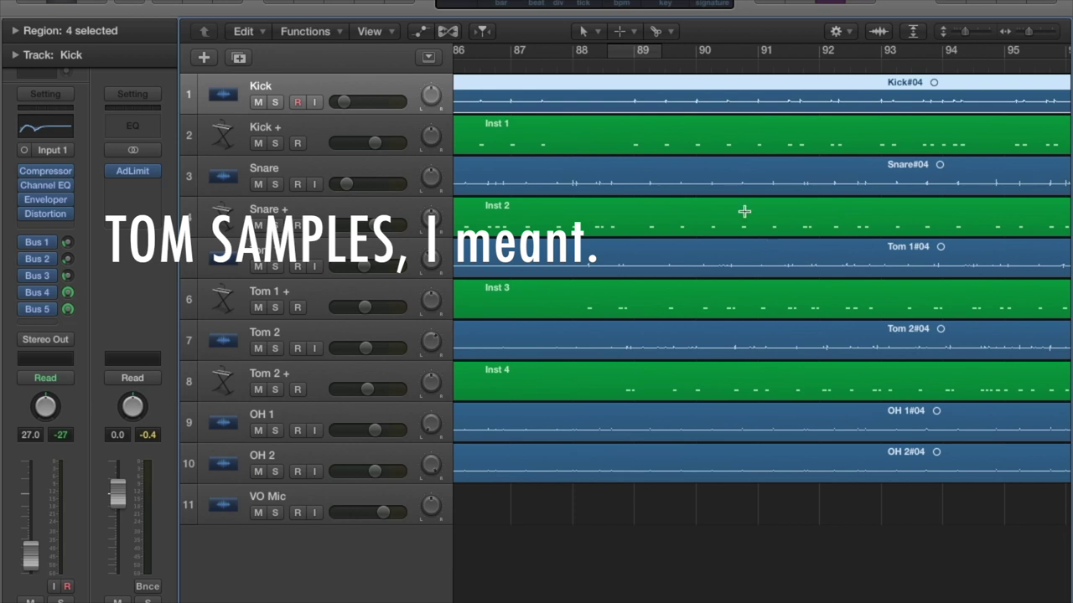
left_click(575, 57)
key("space")
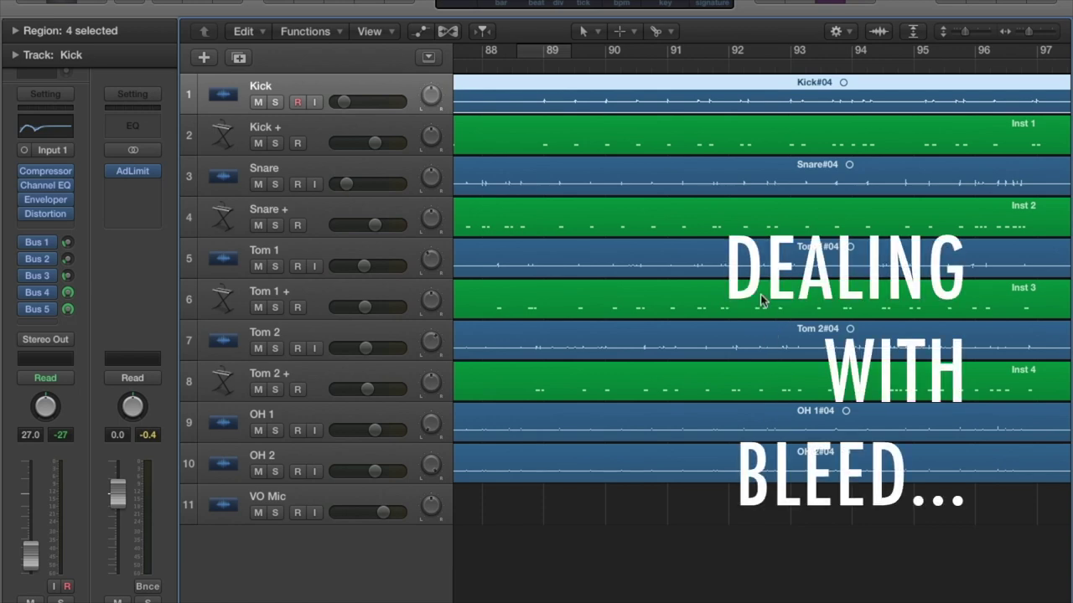
Enlarge the Snare track and examine its waveform for bleed between the hits
scroll(853, 311, "left", 1)
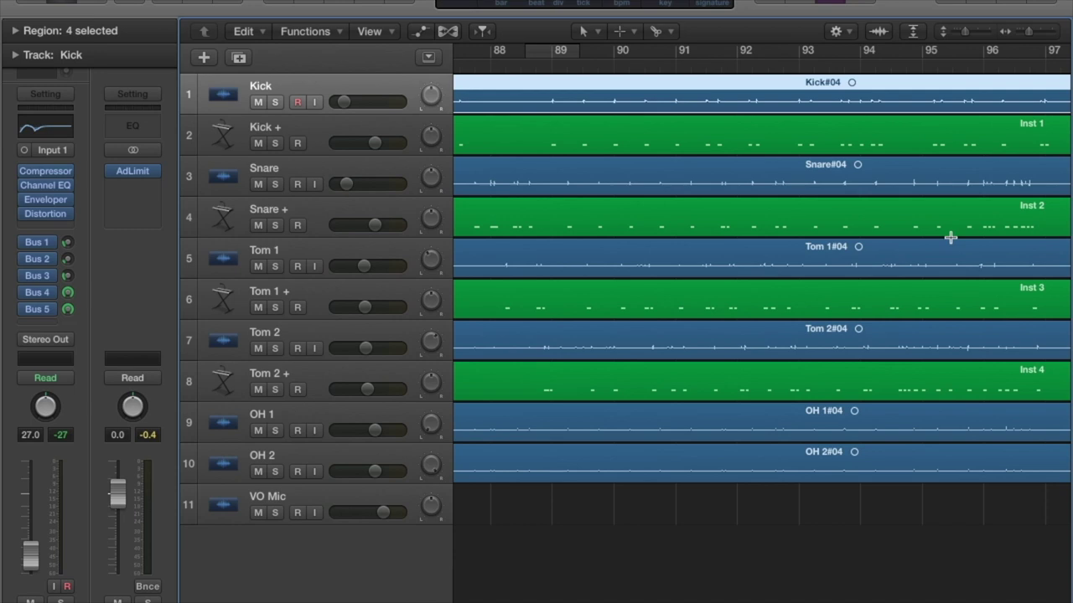
scroll(950, 238, "right", 1)
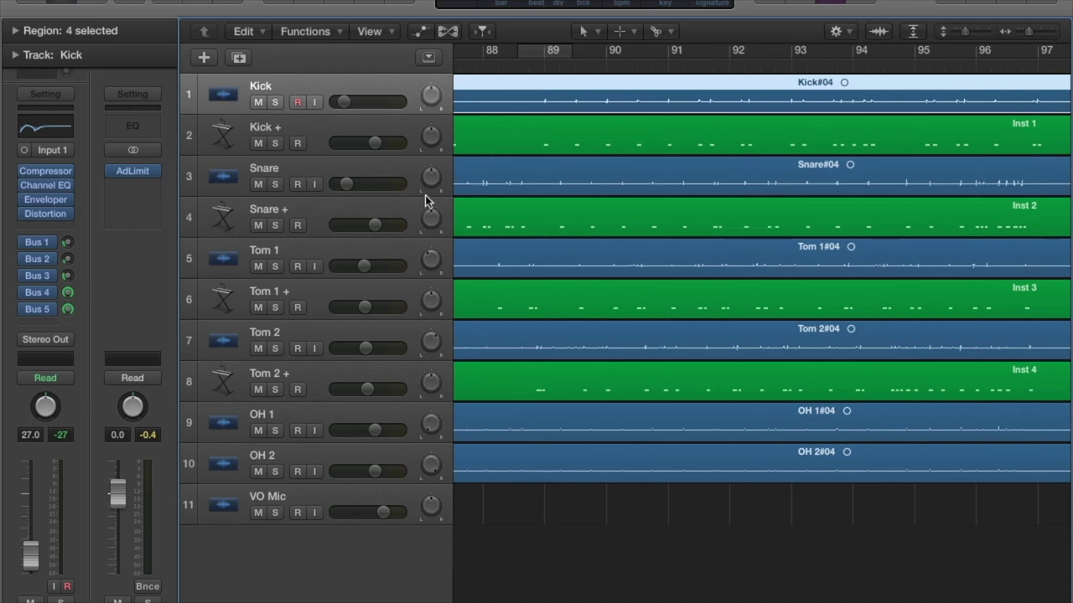
key("ctrl+z")
key("super+Right")
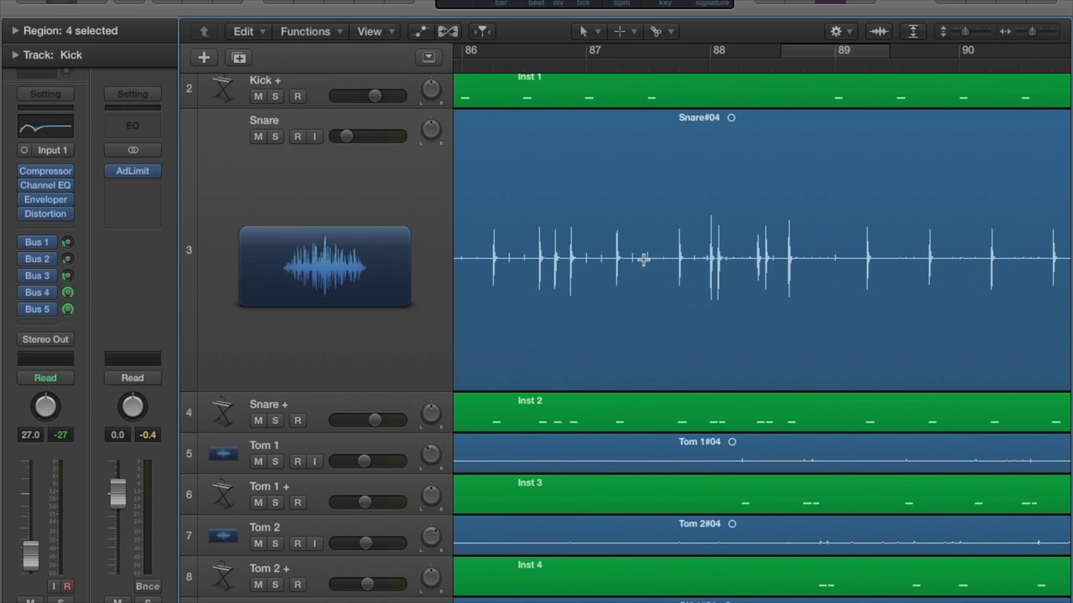
scroll(757, 295, "right", 10)
scroll(756, 296, "right", 5)
scroll(756, 296, "right", 3)
Examine the enlarged waveforms of the Kick and tom tracks for bleed against their sample regions
scroll(411, 160, "up", 1)
mouse_move(406, 113)
left_mouse_down()
mouse_move(419, 239)
mouse_move(418, 113)
left_mouse_up()
key("z")
scroll(815, 316, "right", 3)
scroll(815, 315, "left", 6)
scroll(814, 316, "down", 5)
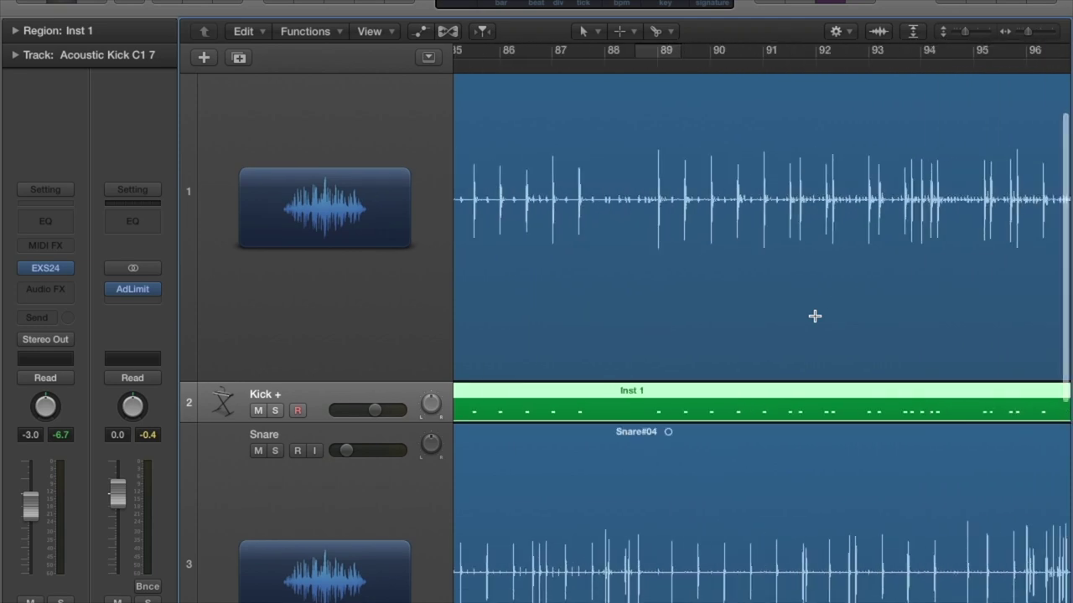
scroll(814, 316, "down", 2)
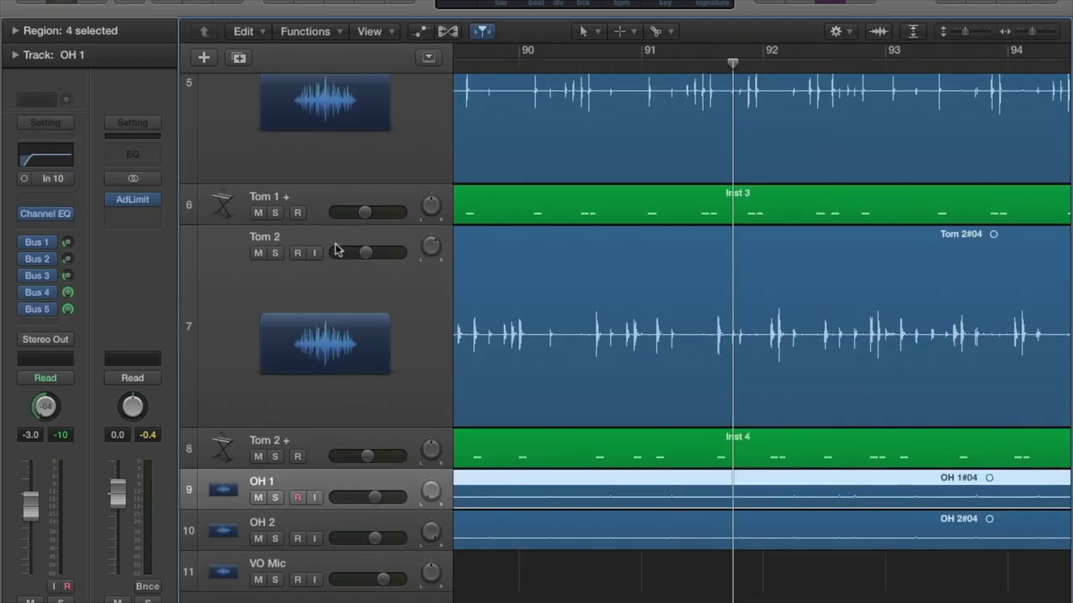
Start replacing or doubling the drum track for the OH 2 overhead recording
left_click(331, 237)
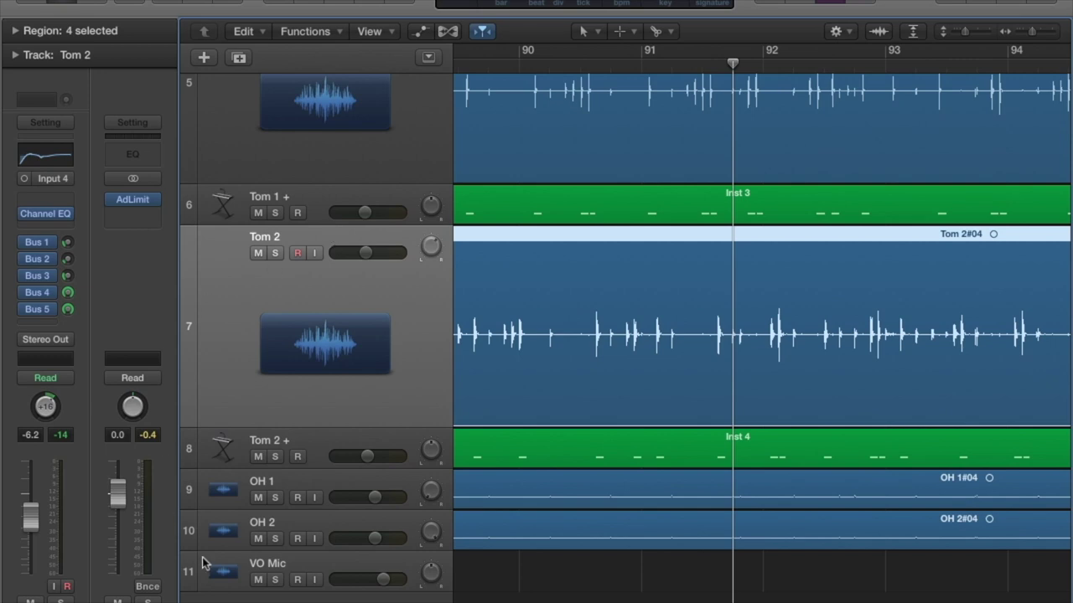
left_click(364, 519)
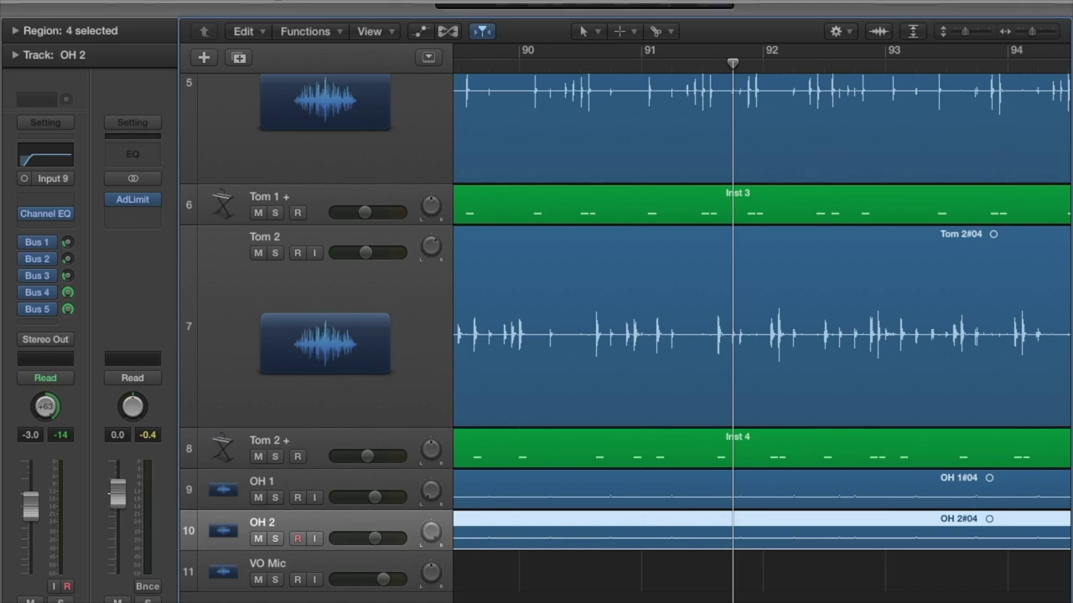
right_click(191, 105)
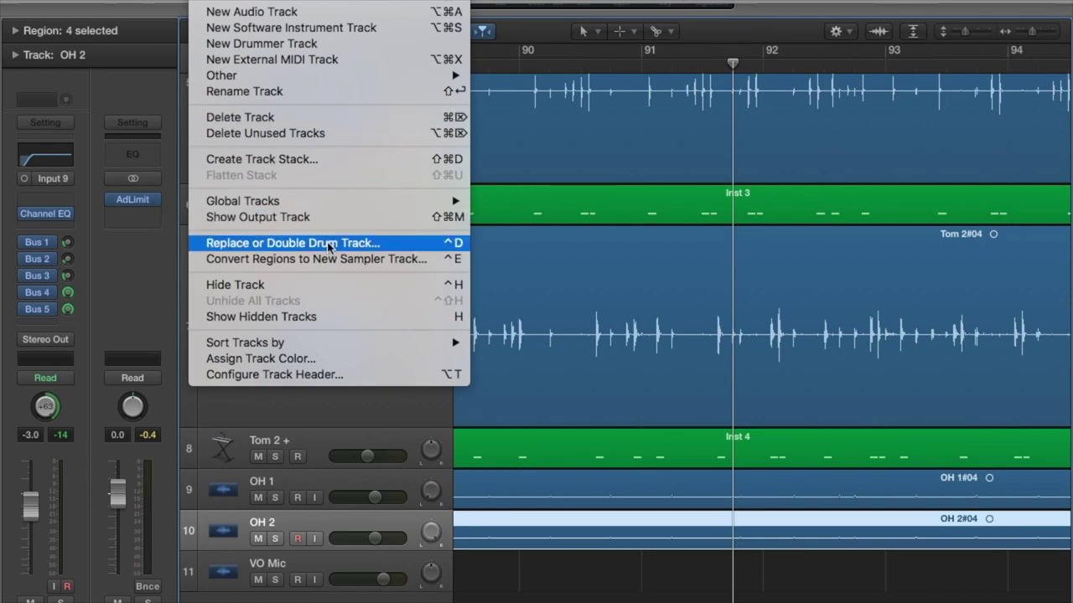
key("Escape")
key("y")
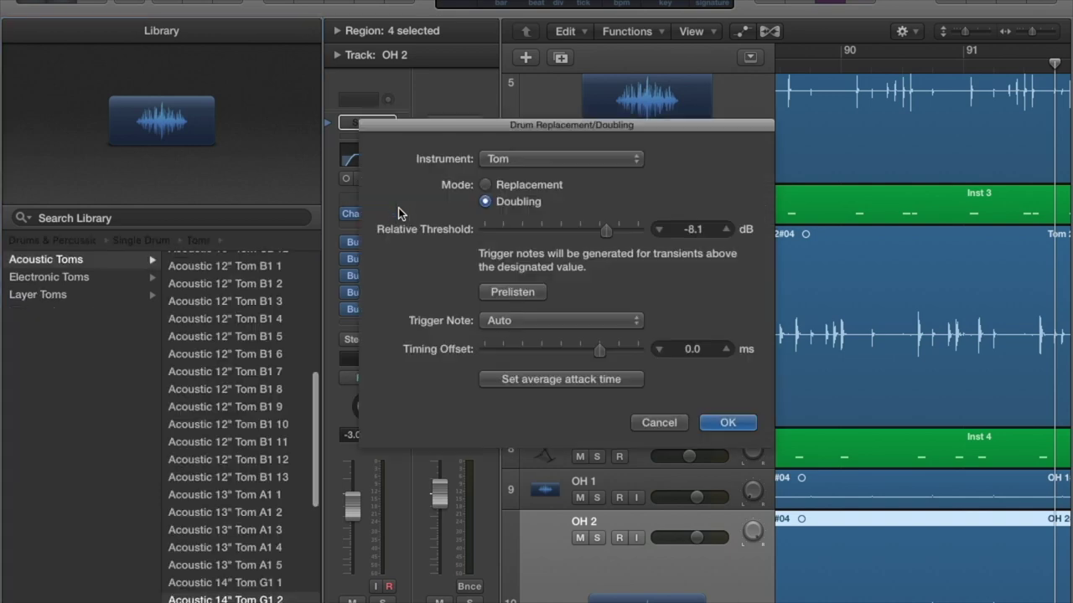
Choose Acoustic Kick C1 1 from the acoustic kicks as the doubling sound
left_click(97, 289)
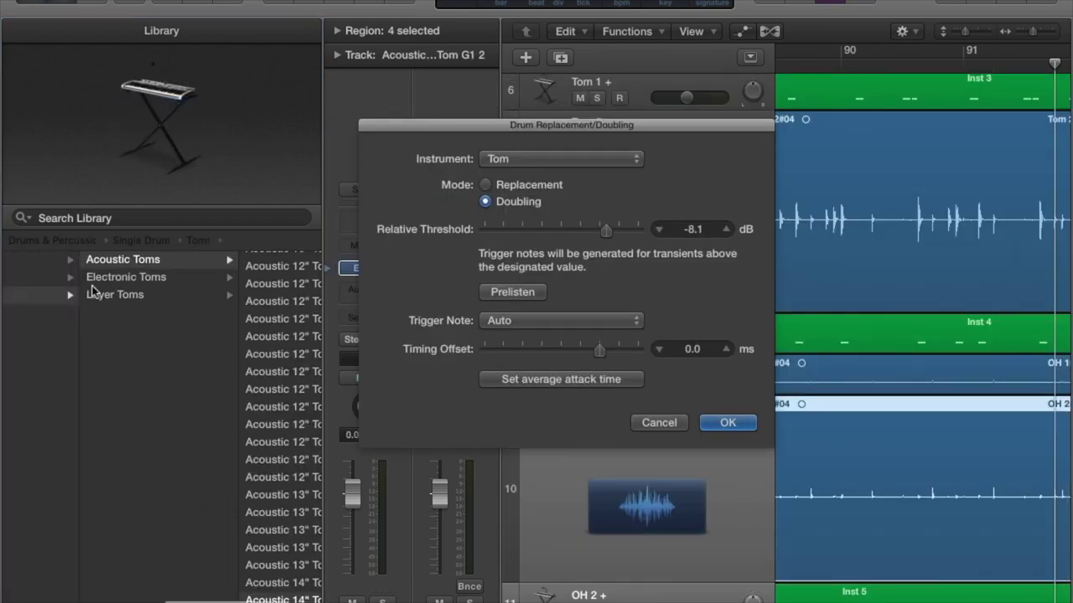
left_click(91, 262)
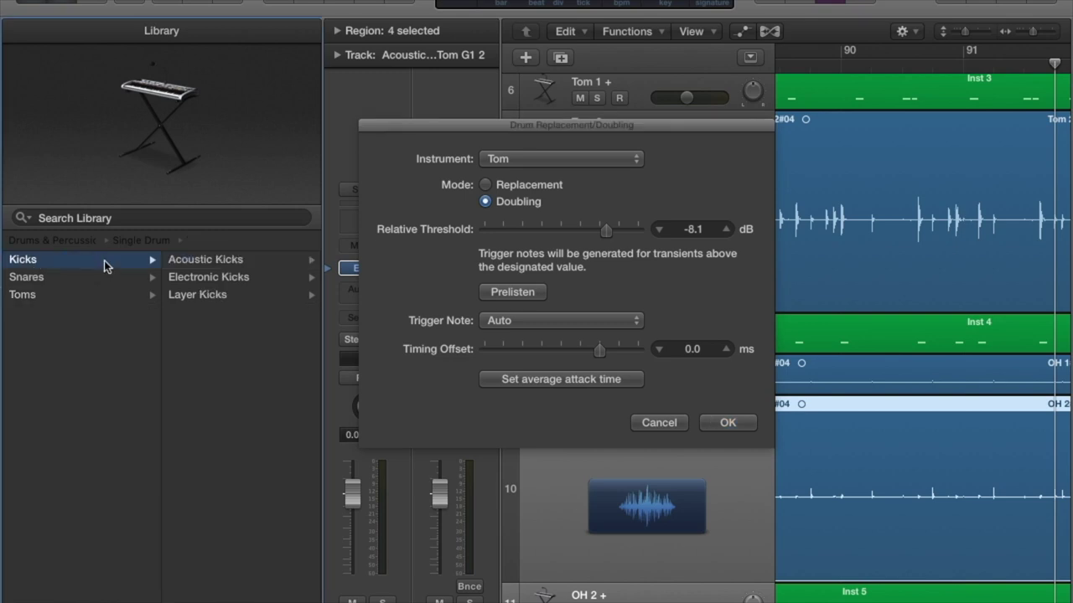
left_click(220, 263)
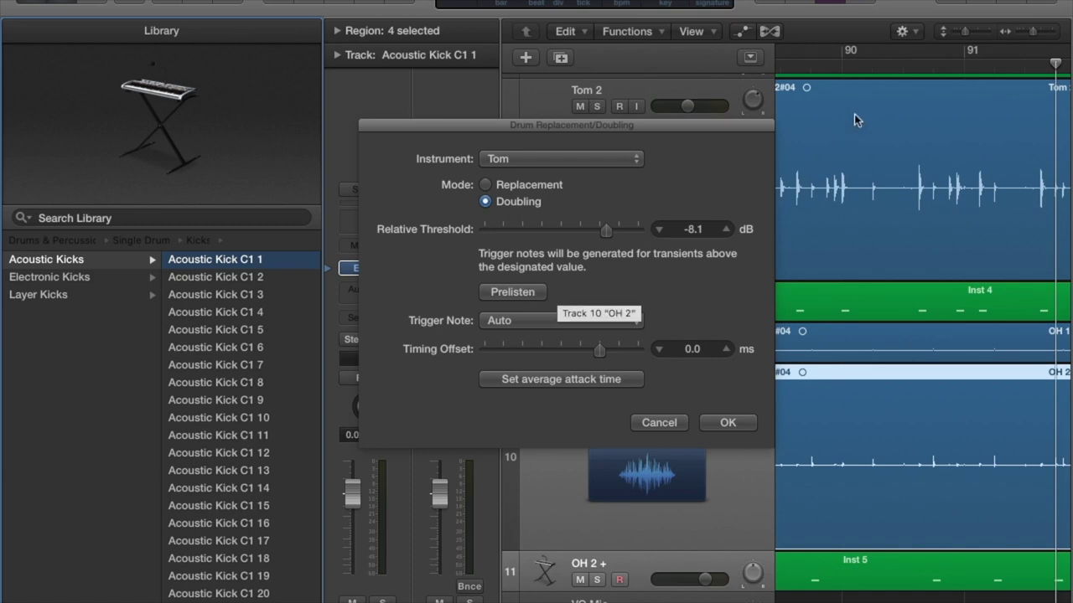
Prelisten to the doubled OH 2 triggers from just before bar 90
left_click(843, 67)
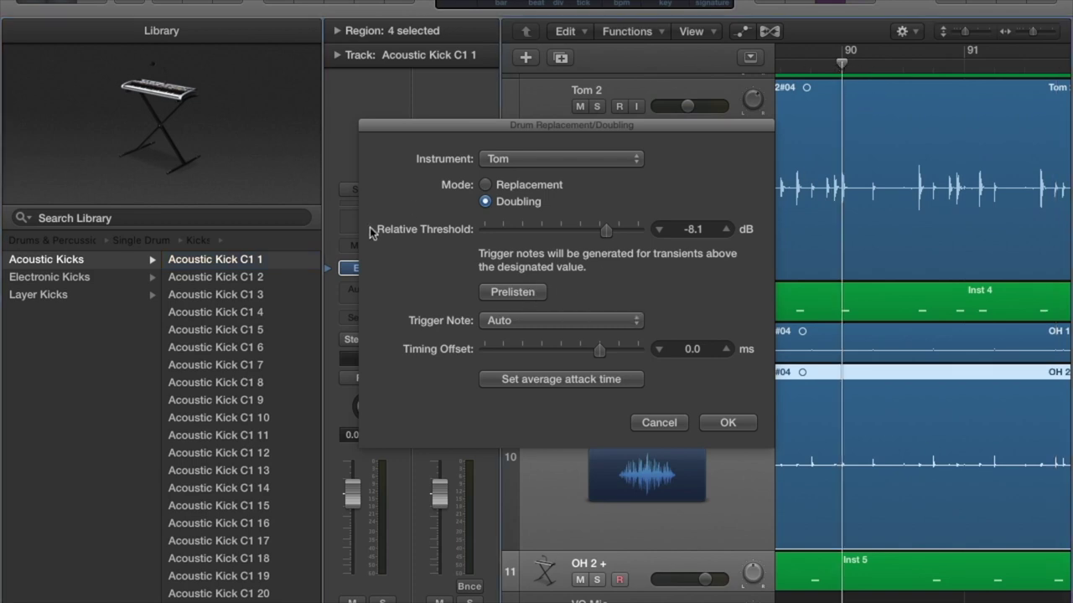
left_click(514, 298)
left_click(514, 295)
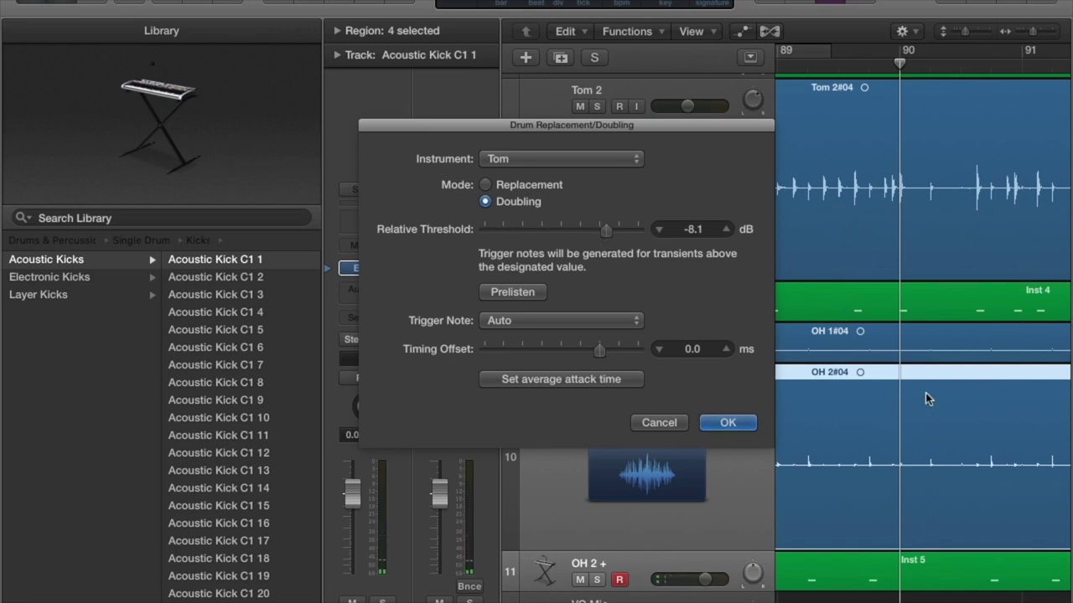
Try relative thresholds from -30.4 dB and lower up to -3.7 dB and compare the generated trigger notes
scroll(925, 393, "down", 2)
scroll(925, 392, "down", 3)
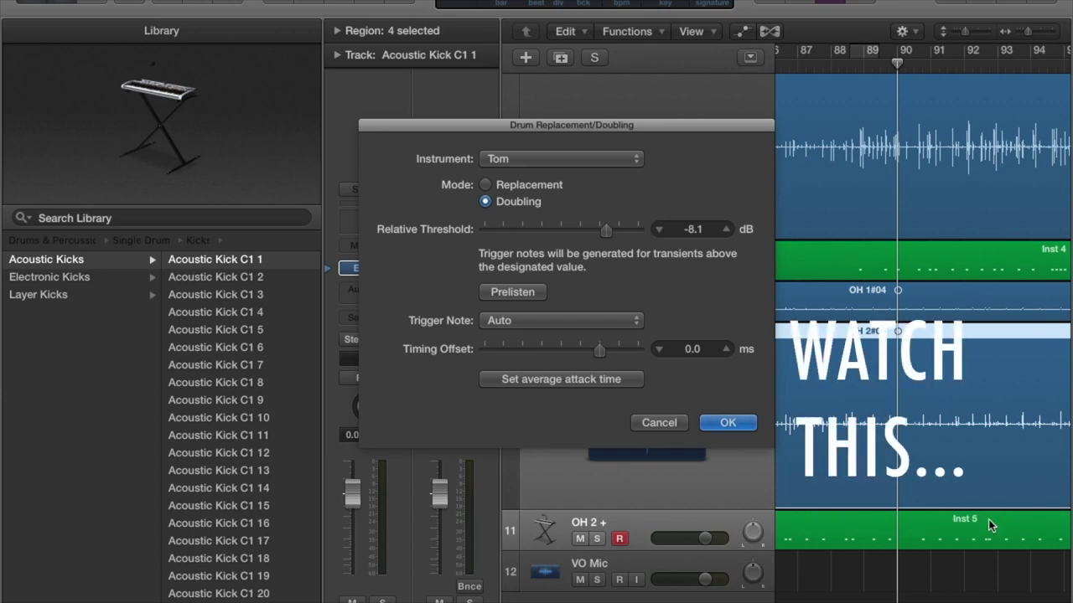
left_click_drag(606, 231, 521, 232)
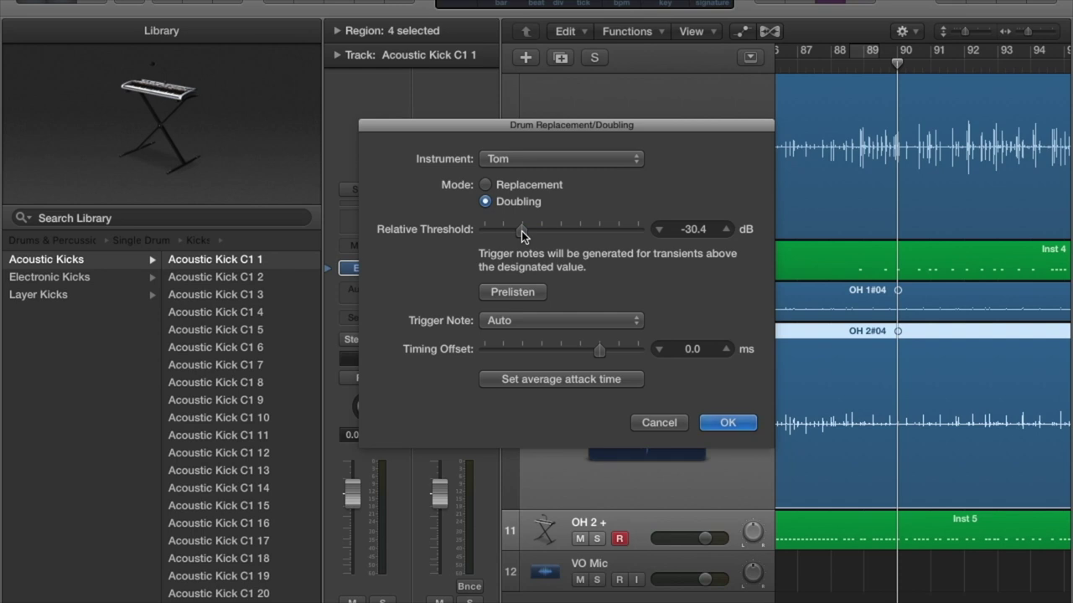
left_click(521, 231)
left_click_drag(521, 231, 516, 240)
left_click_drag(517, 232, 502, 235)
left_click_drag(502, 235, 625, 237)
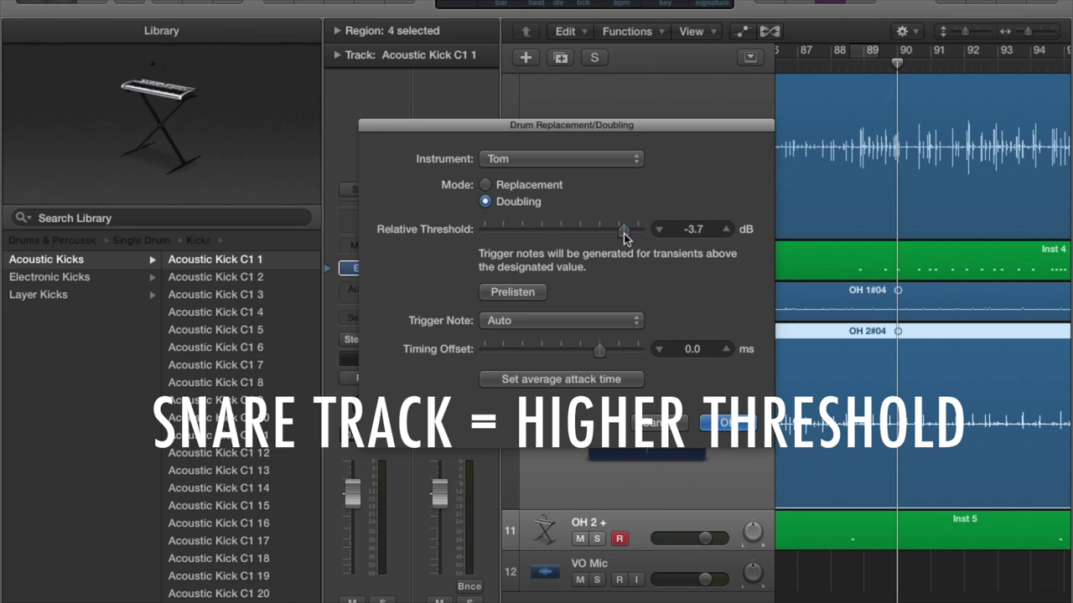
Set the relative threshold to -6.1 dB and apply the drum doubling
left_click(624, 232)
mouse_move(624, 233)
left_mouse_down()
mouse_move(553, 229)
mouse_move(616, 238)
left_mouse_up()
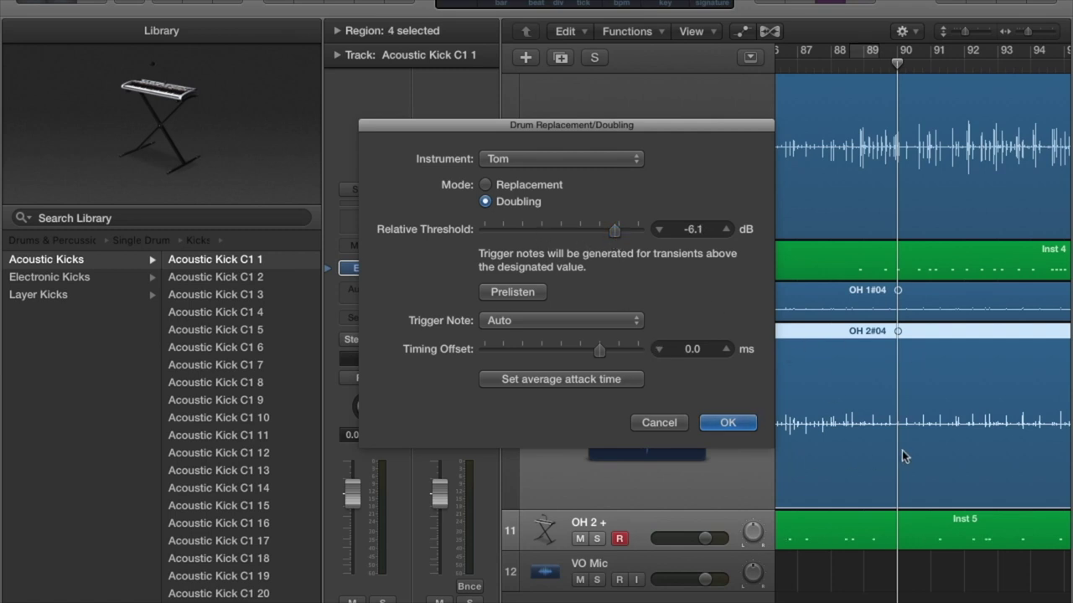
scroll(902, 449, "right", 3)
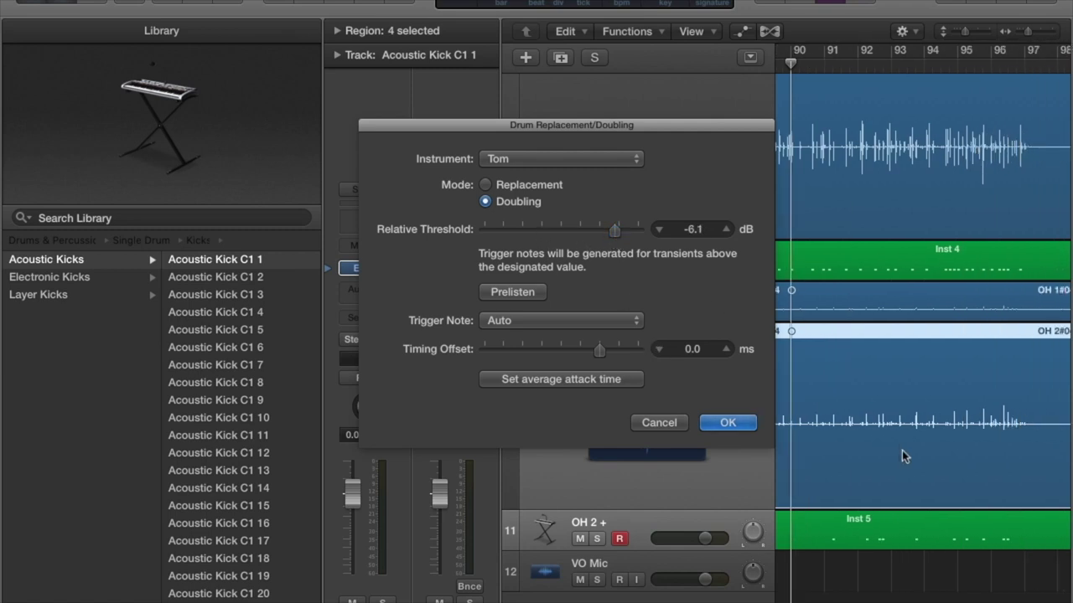
left_click(727, 423)
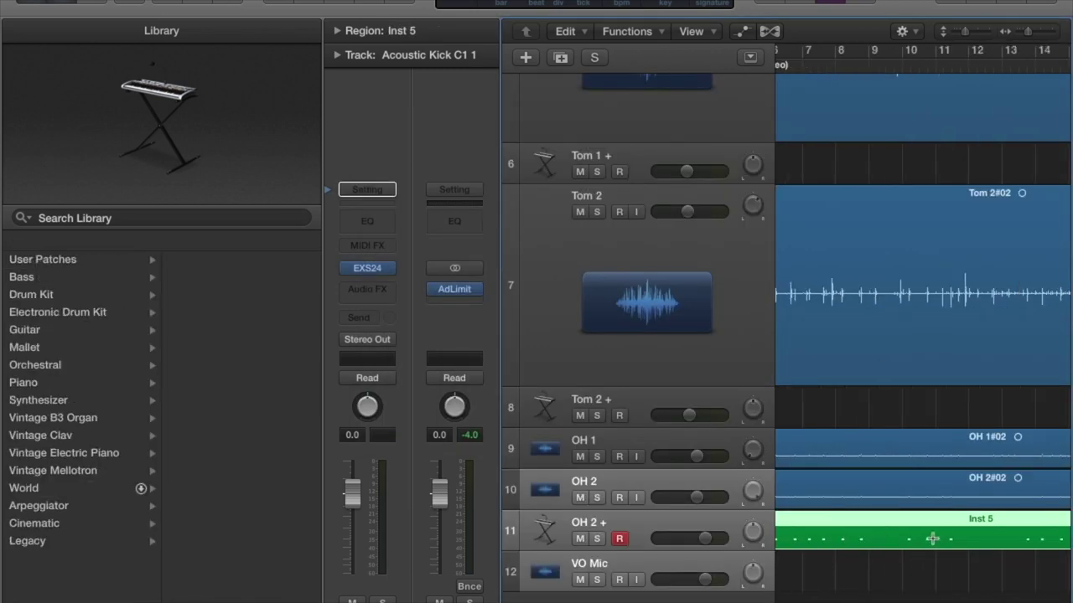
Hide the Library and bring the Simple Groove section into view from the Kick track down
scroll(933, 538, "right", 5)
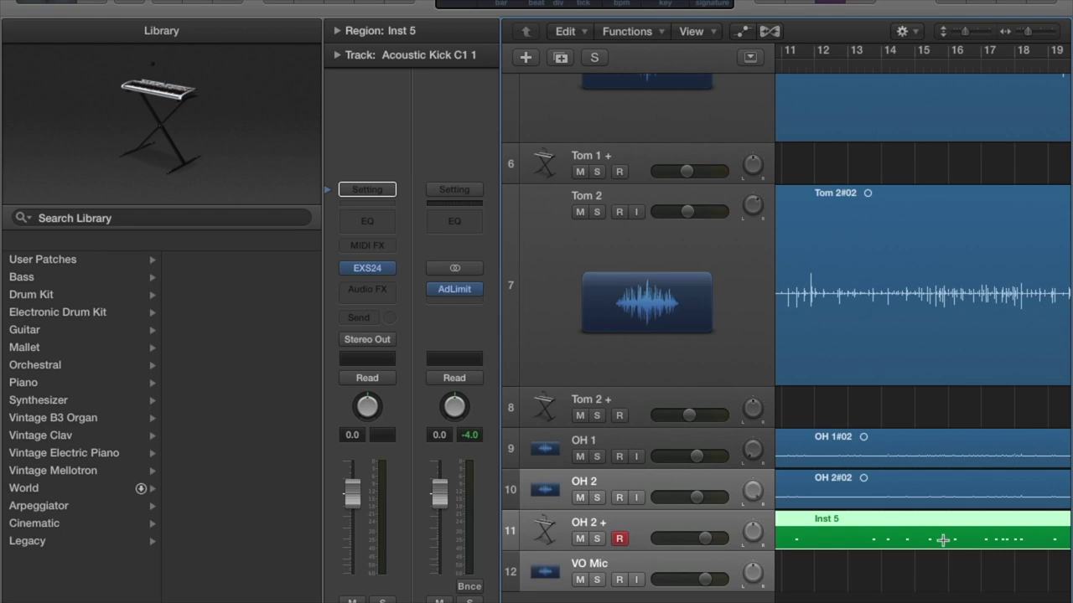
key("y")
scroll(615, 388, "down", 10)
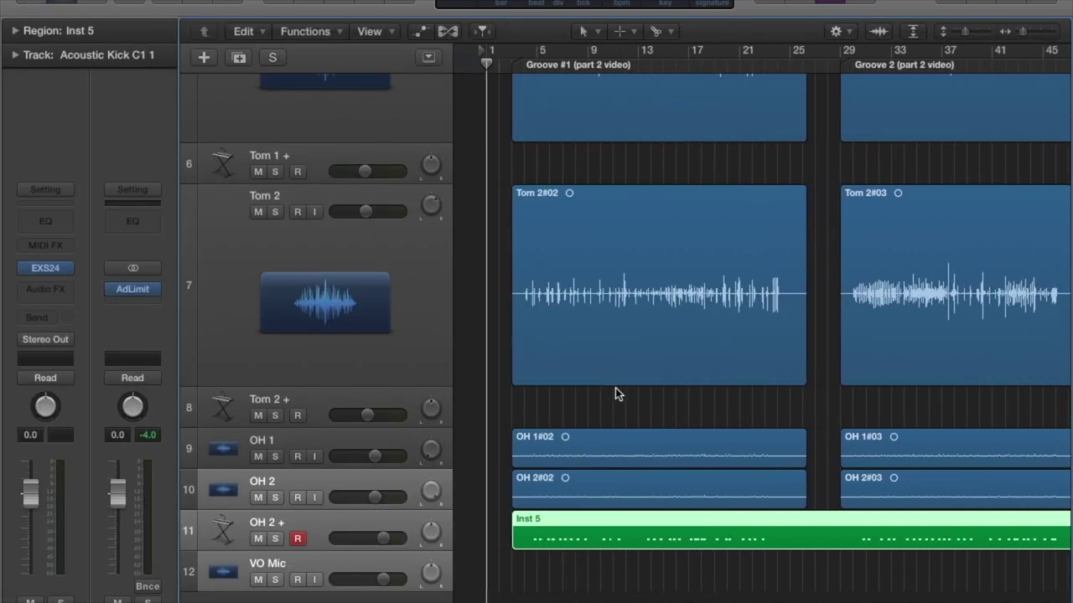
scroll(615, 388, "up", 10)
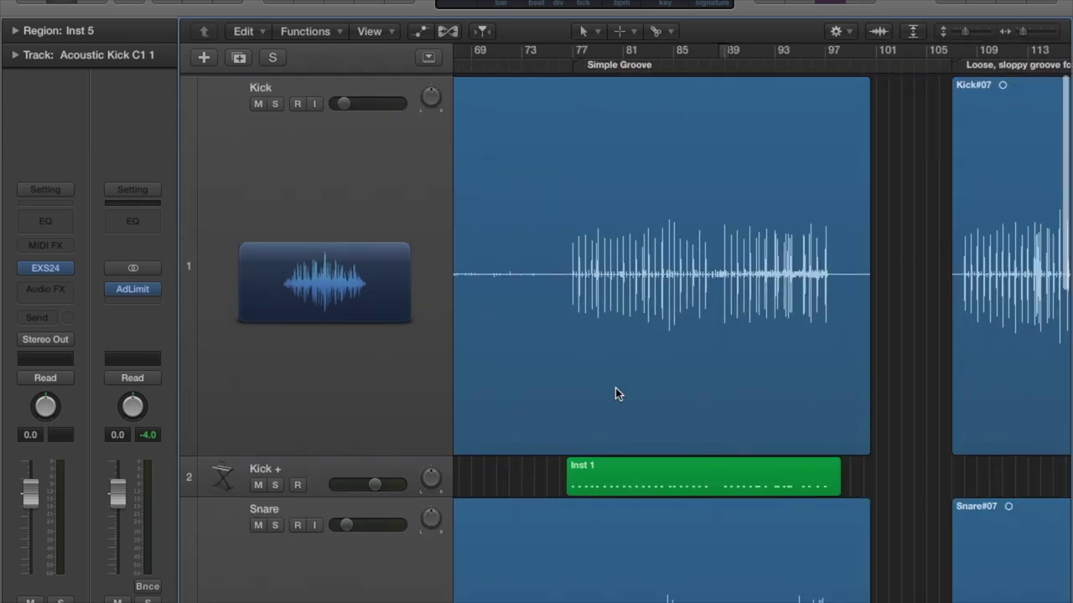
Reduce the heights of the Kick, Snare, Tom 1 and Tom 2 tracks
left_click_drag(406, 452, 419, 186)
left_click_drag(422, 512, 429, 352)
left_click_drag(414, 587, 427, 475)
scroll(588, 439, "down", 3)
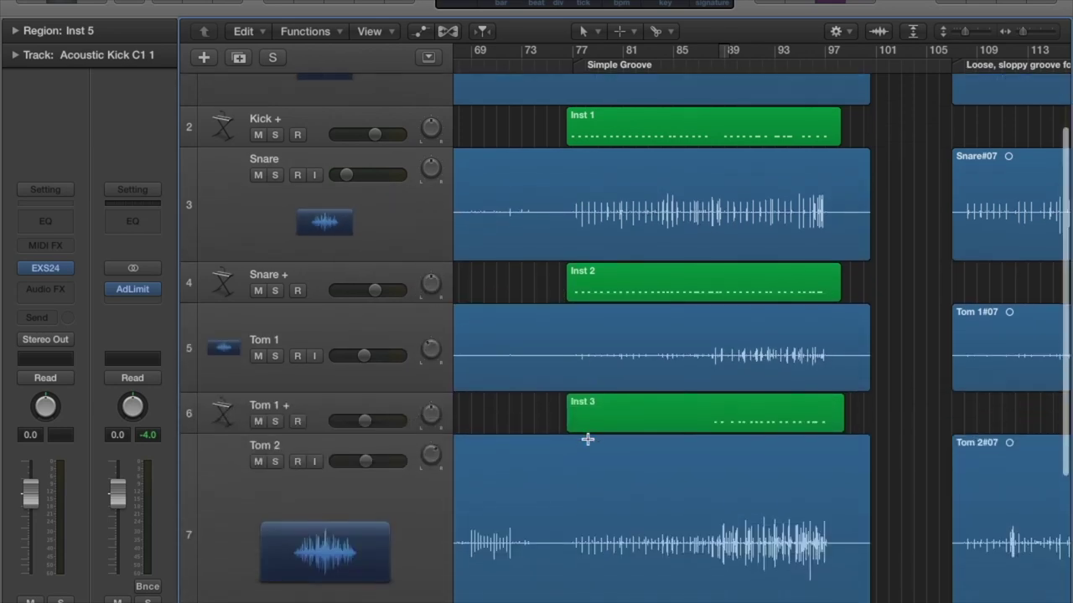
scroll(545, 469, "down", 3)
left_click_drag(408, 541, 411, 427)
scroll(639, 426, "up", 2)
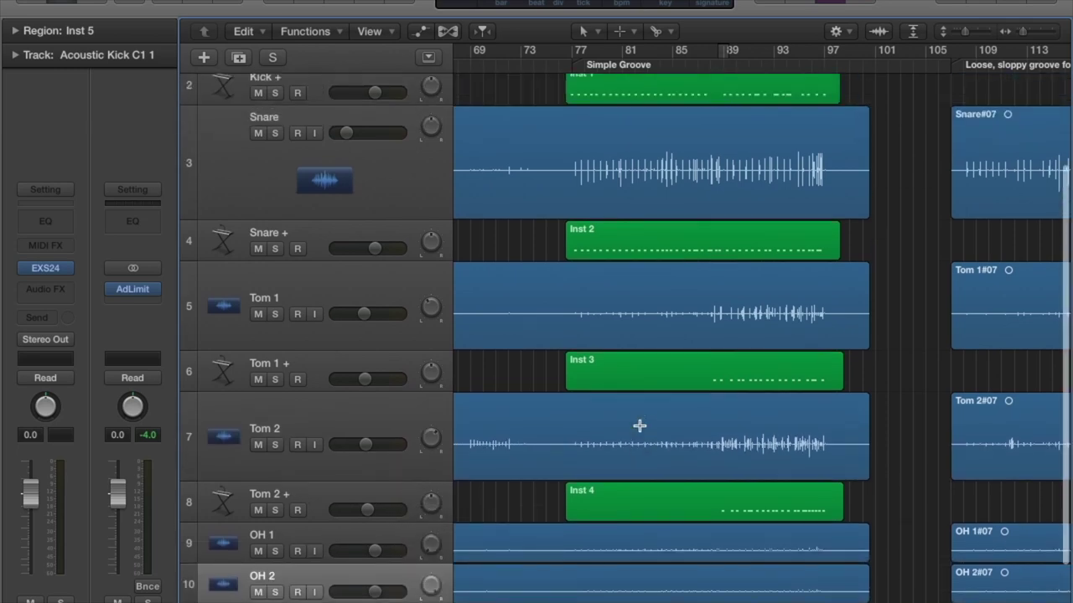
scroll(639, 426, "down", 3)
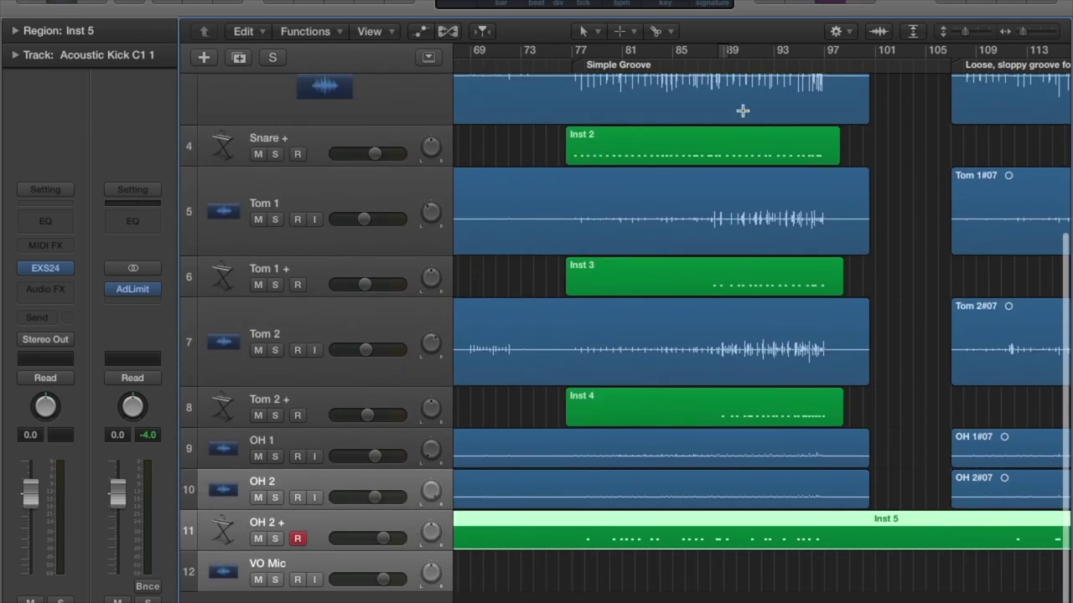
scroll(742, 110, "up", 7)
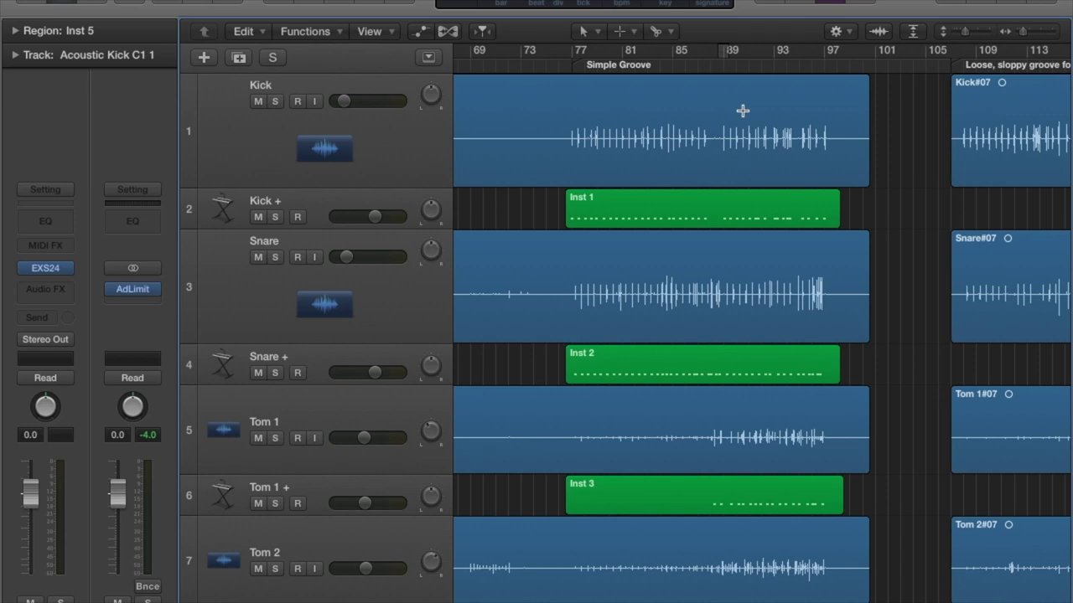
Play the Simple Groove section from about bar 76 with the arrangement zoomed in
left_click(558, 64)
left_click(585, 66)
left_click(560, 66)
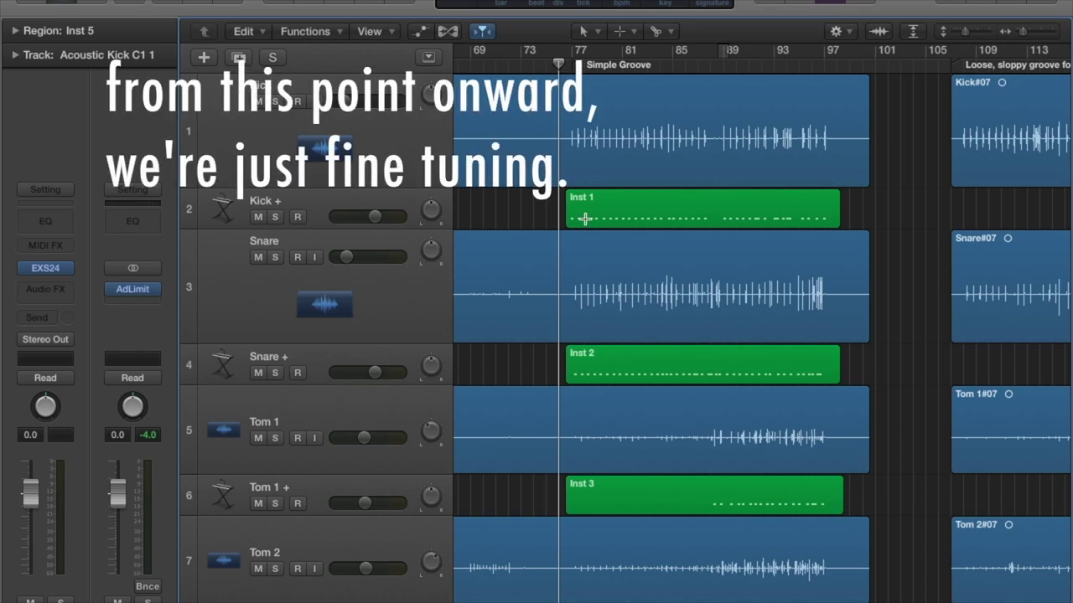
key("super+Right")
key("super+Right")
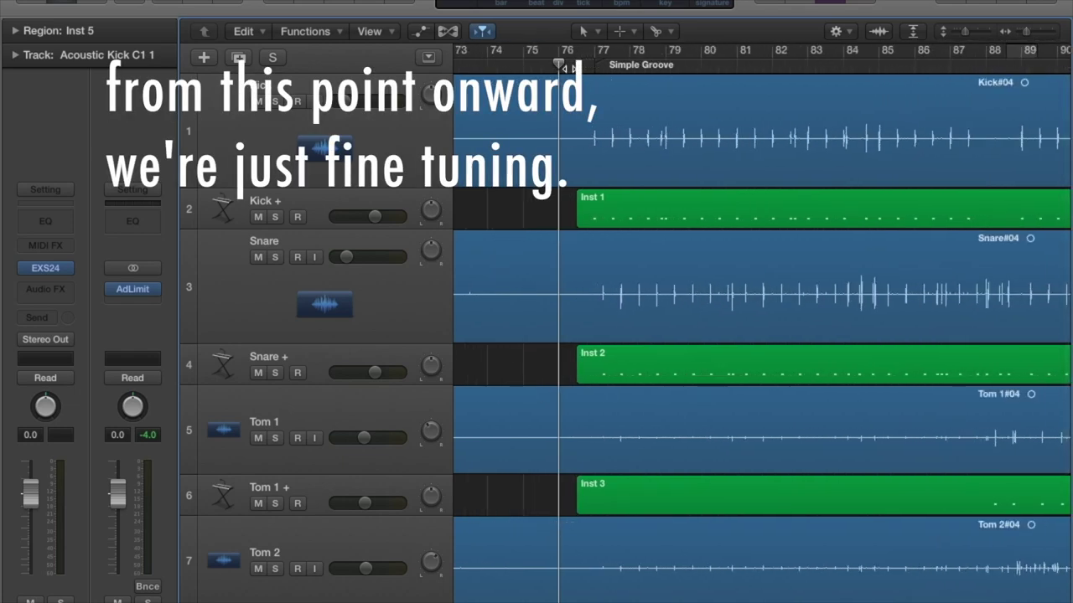
key("space")
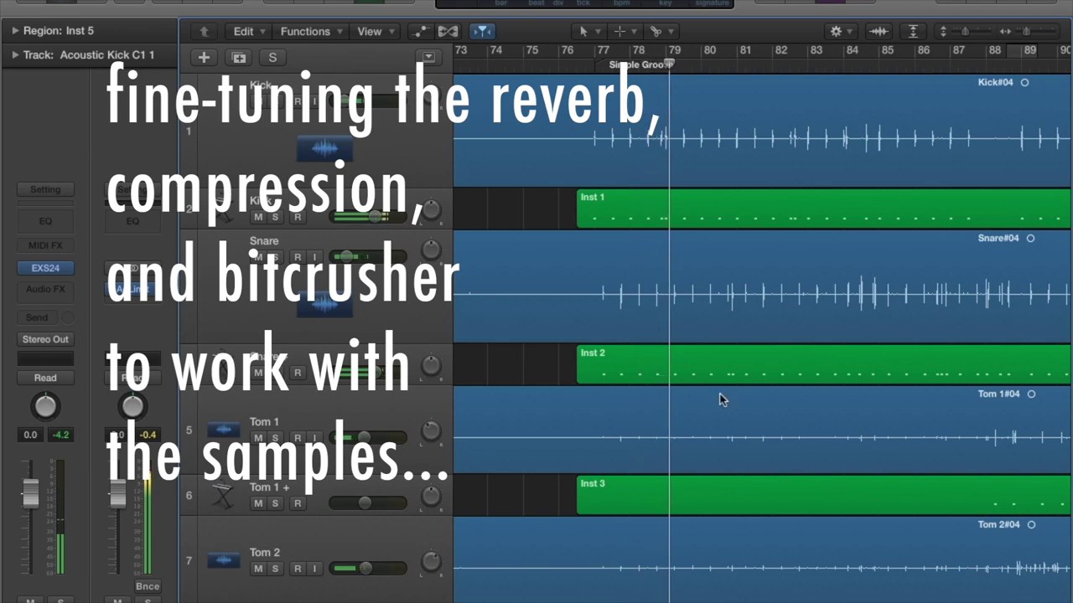
Examine the drum, sample and effects bus channel strips in the mixer alongside the Simple Groove playback
key("ctrl+Right")
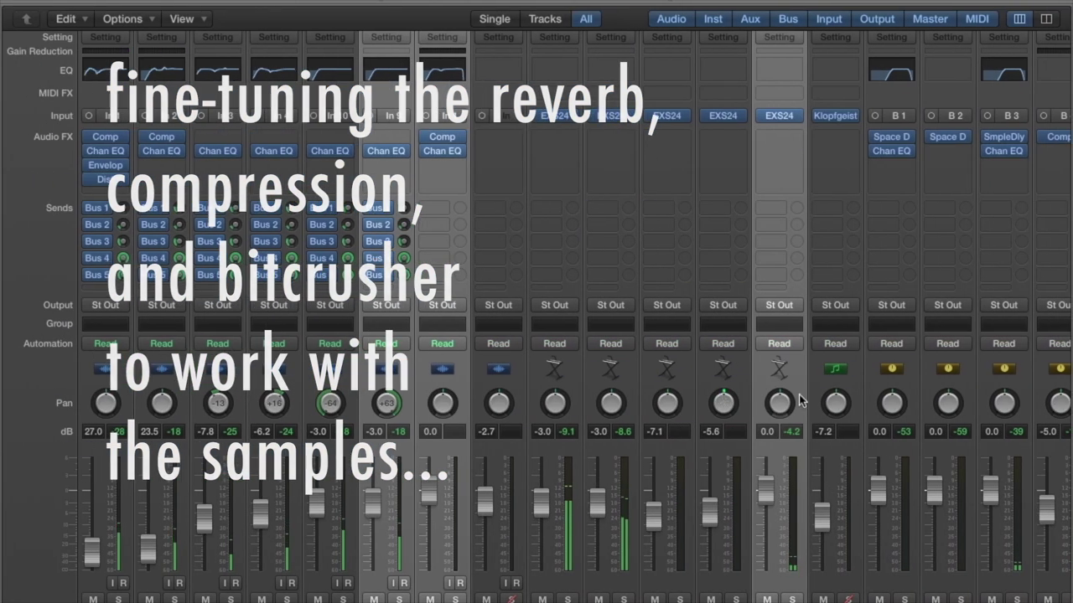
scroll(802, 401, "right", 5)
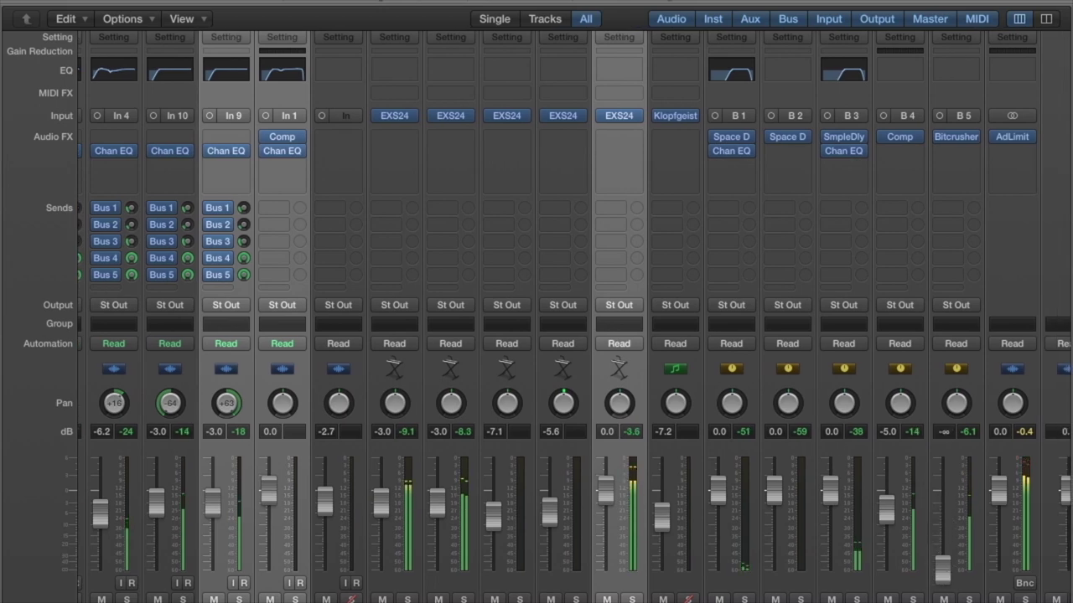
key("ctrl+Left")
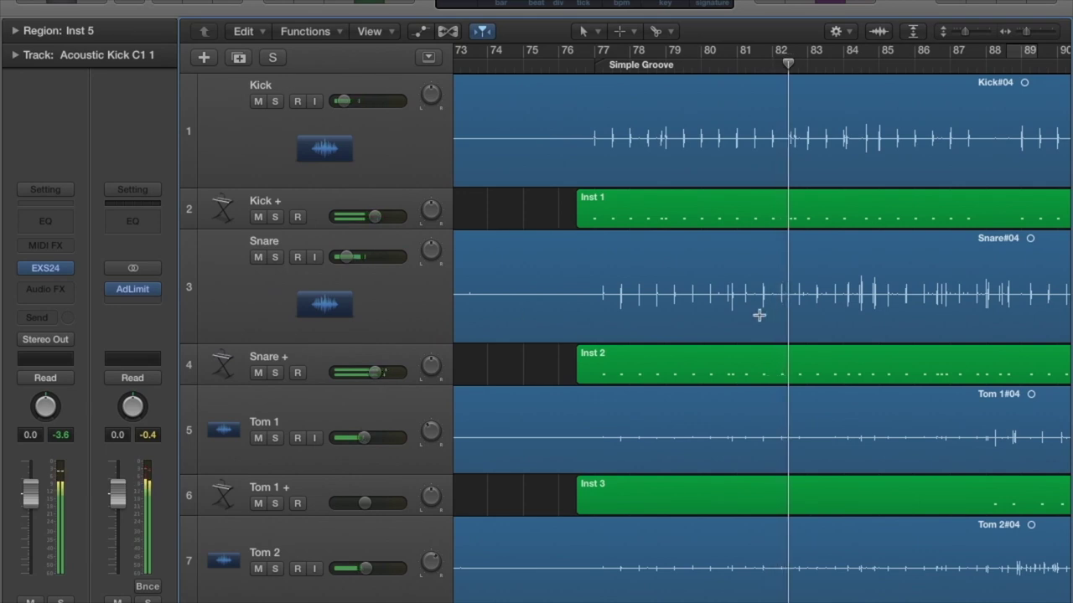
scroll(756, 312, "right", 3)
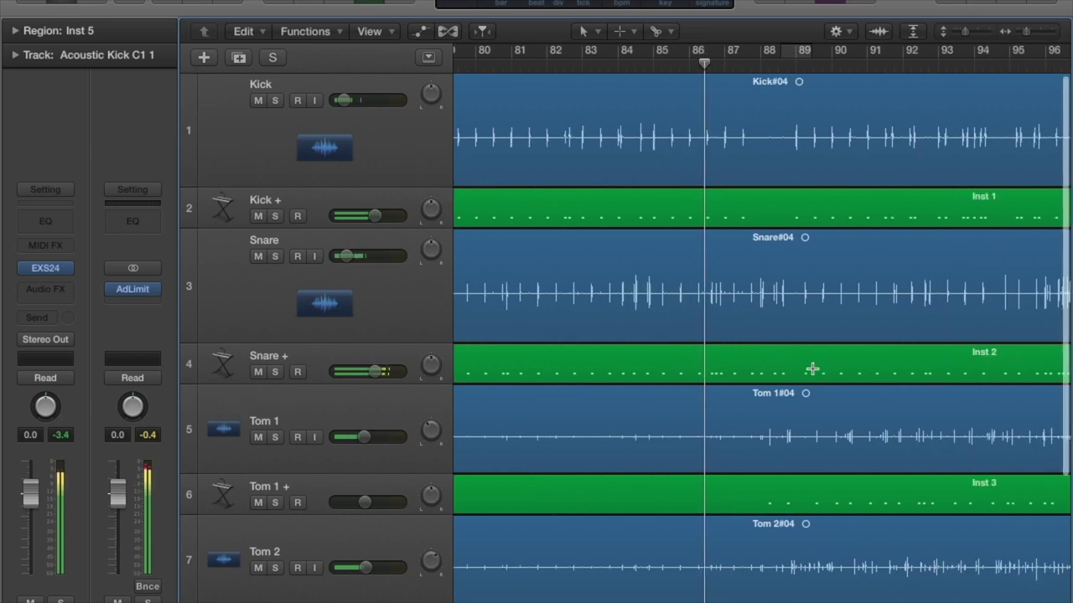
key("x")
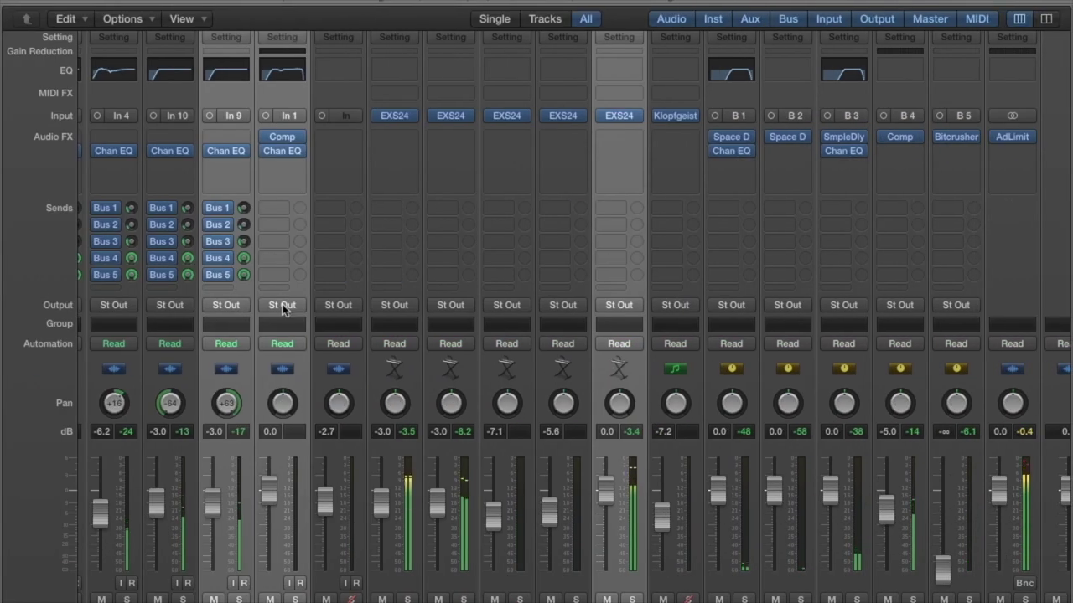
scroll(282, 306, "left", 2)
scroll(282, 308, "left", 3)
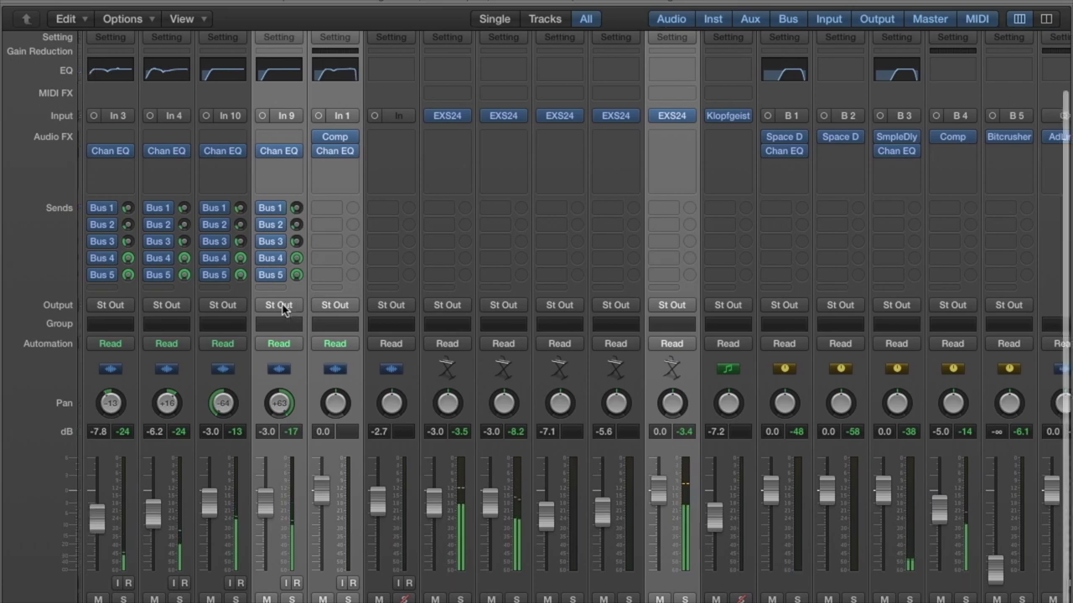
key("x")
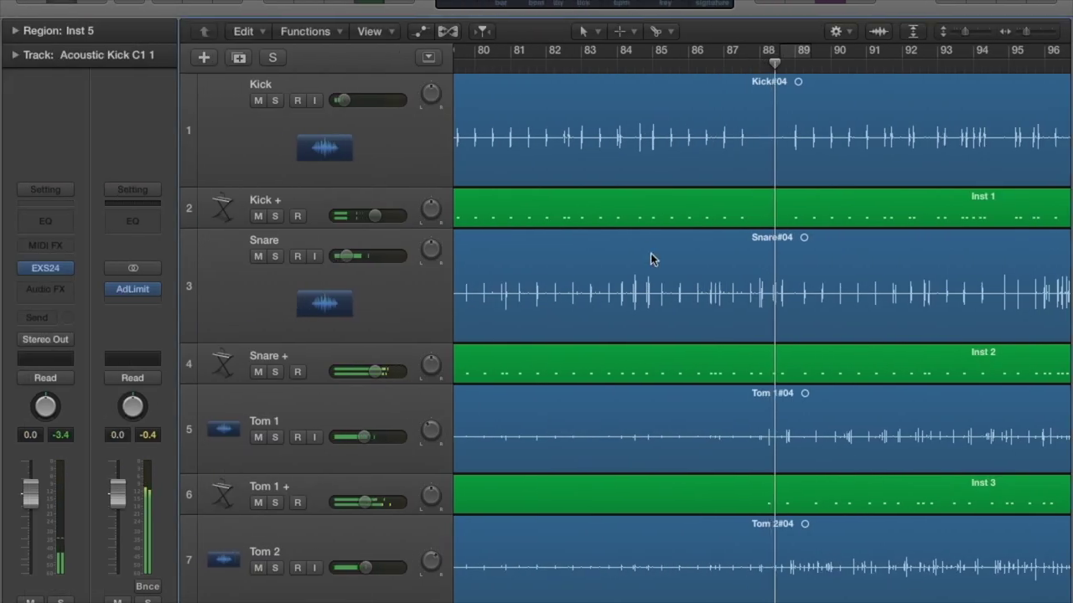
key("x")
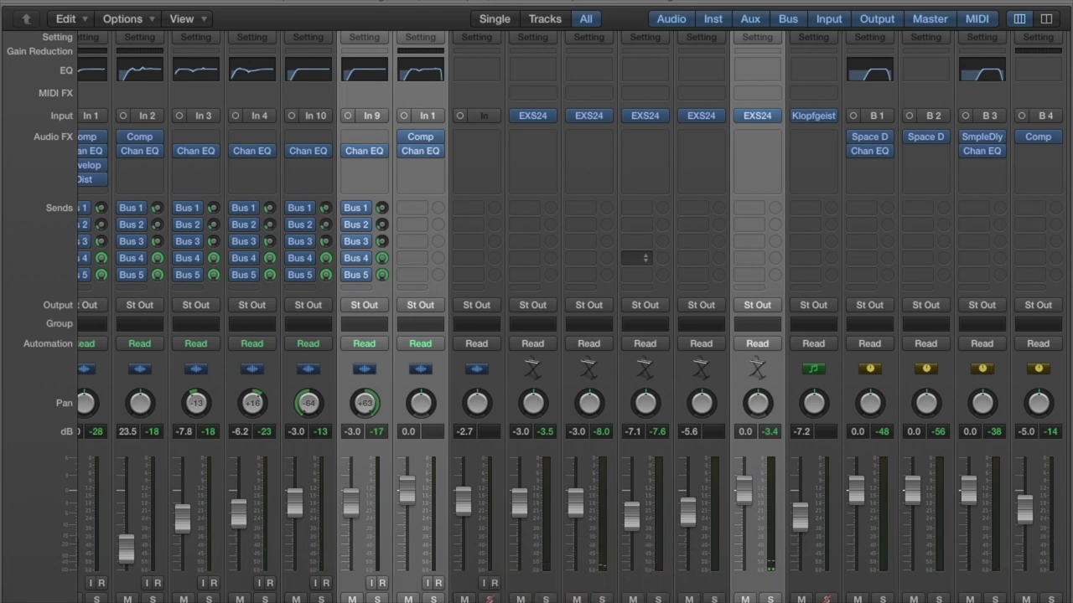
scroll(813, 468, "right", 5)
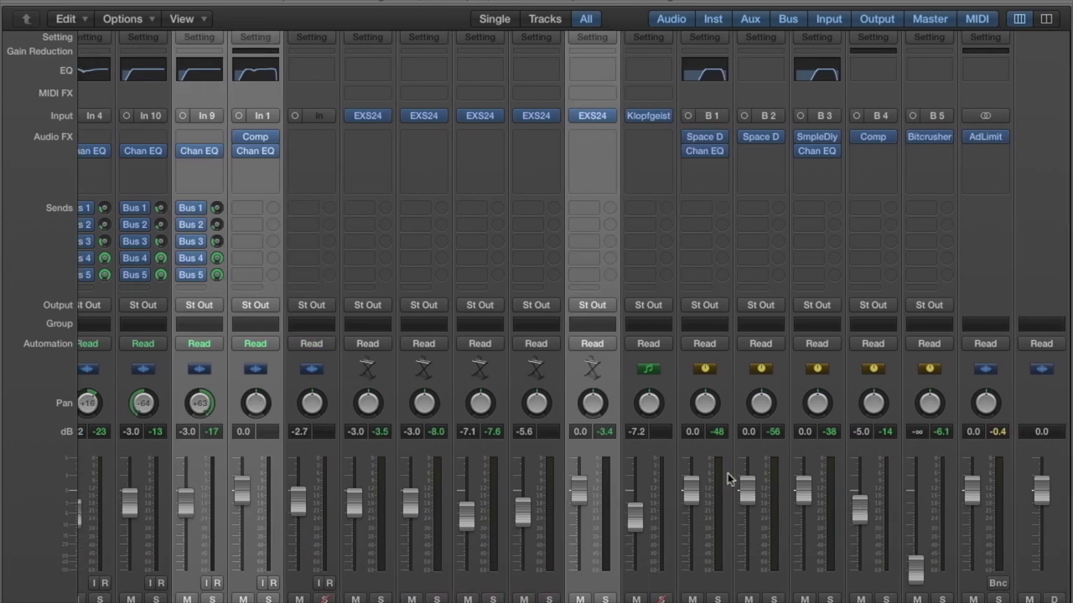
scroll(465, 401, "left", 5)
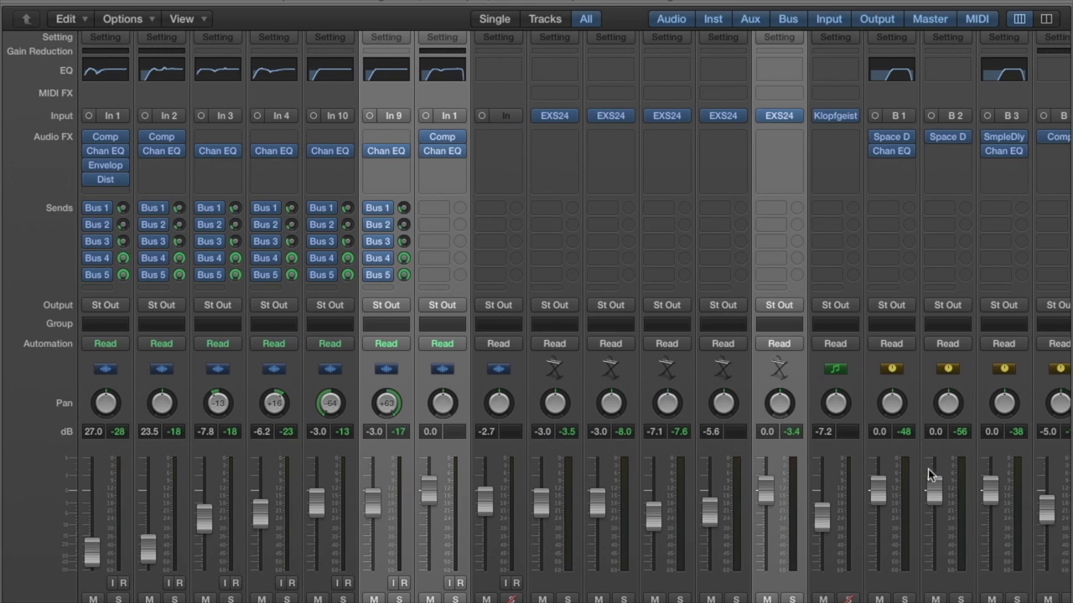
Add Bus 1–4 sends to the four drum sample channels, raising Buses 1 to 3, with Bus 3 at -22.5 dB and Bus 4 at +6.0 dB
scroll(928, 469, "right", 2)
scroll(927, 468, "left", 2)
left_click(575, 304)
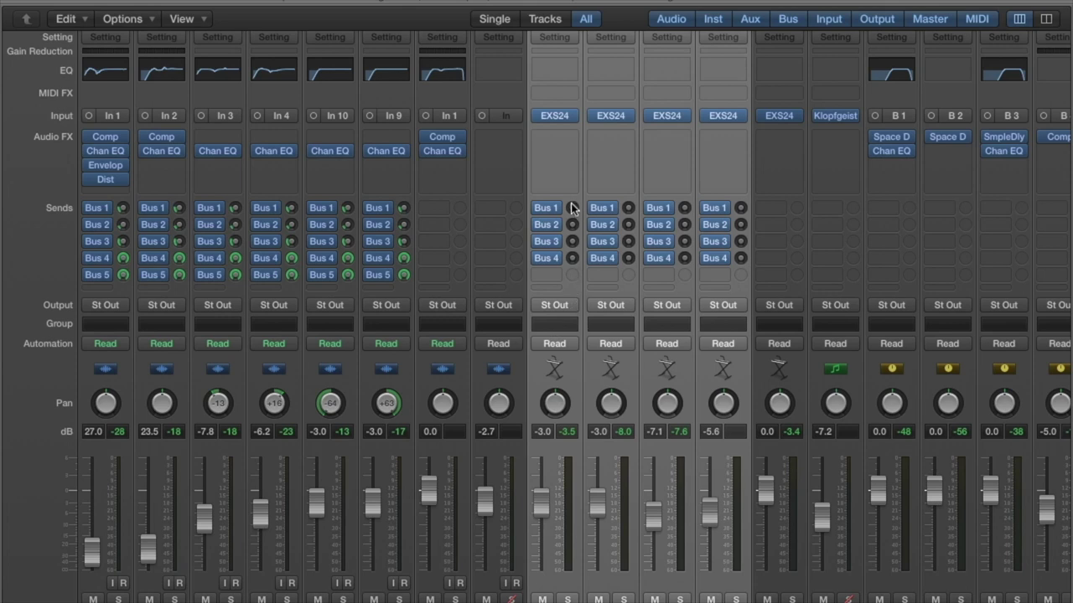
left_click_drag(573, 210, 575, 186)
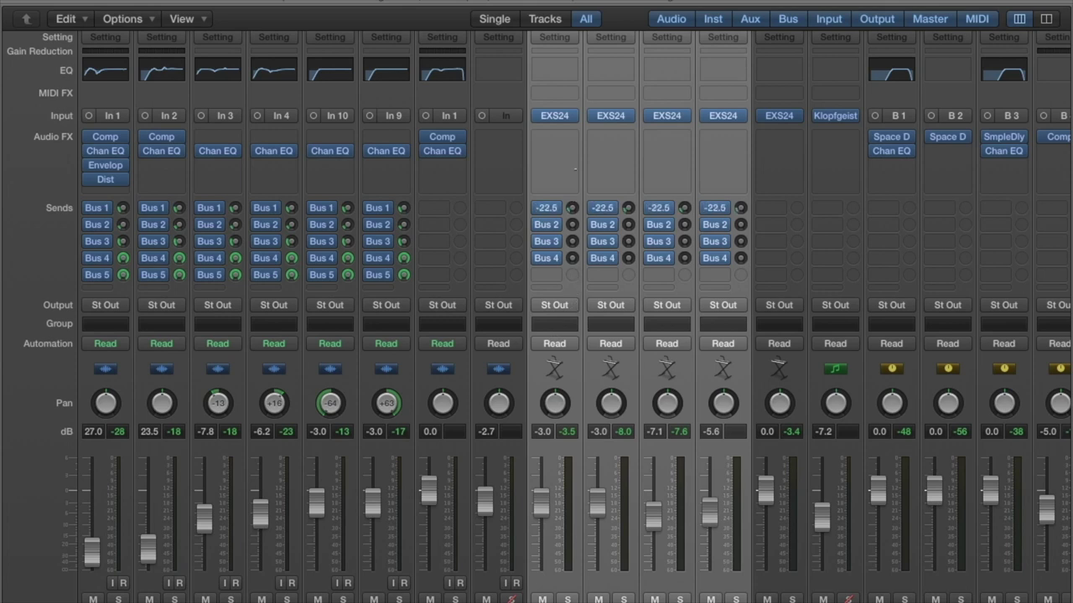
mouse_move(575, 174)
left_mouse_down()
mouse_move(578, 211)
mouse_move(574, 191)
left_mouse_up()
left_click_drag(572, 241, 573, 213)
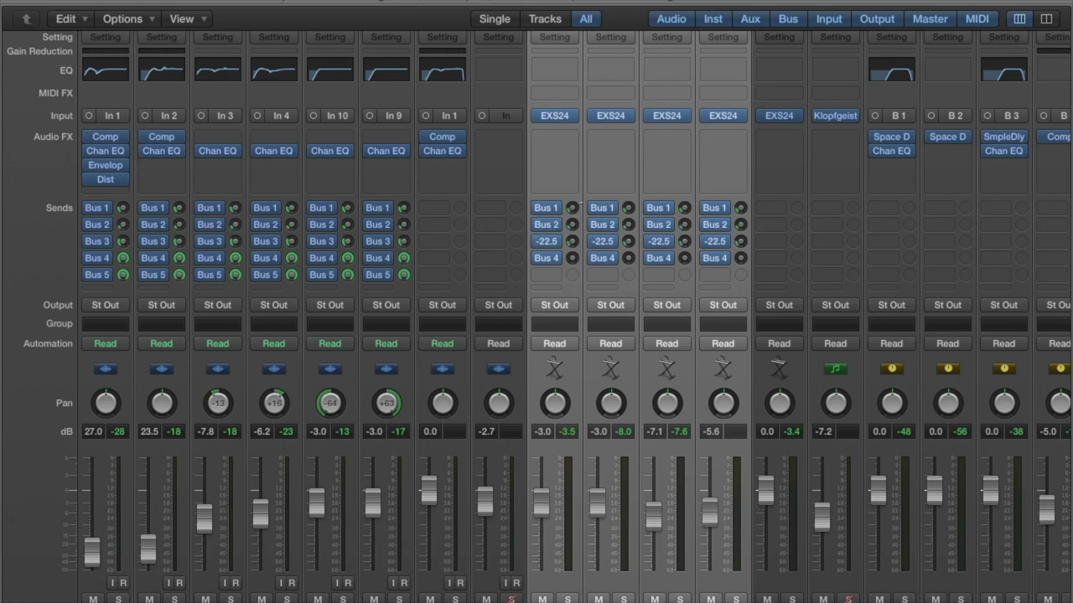
left_click_drag(571, 258, 573, 226)
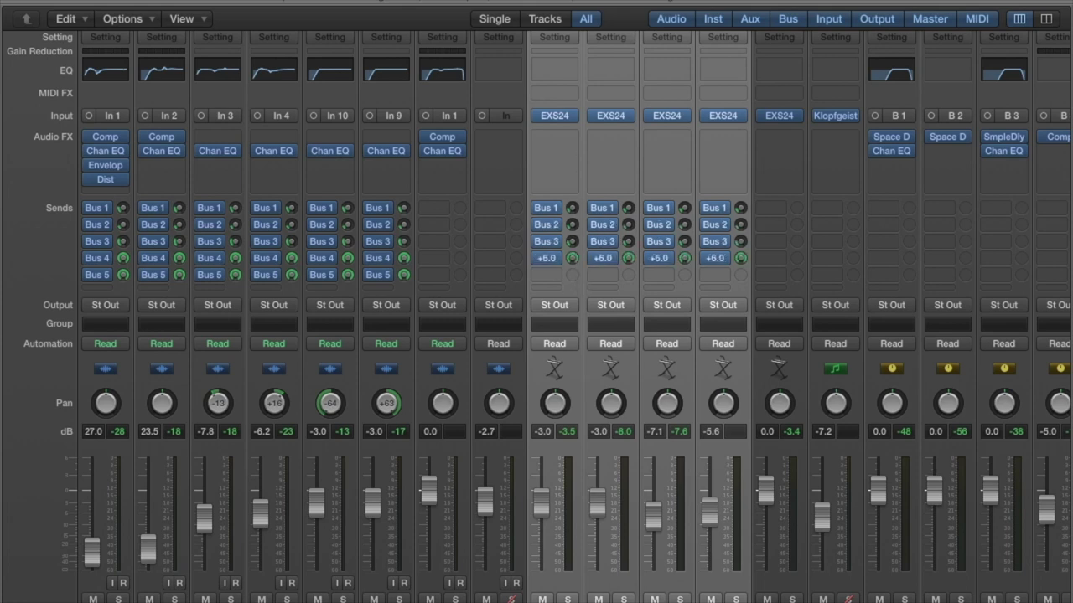
Turn down the Bus 2 send on all four sample channels, and on the kick sample channel cut Bus 1 to -∞ and lower Buses 3 and 4
scroll(624, 262, "right", 1)
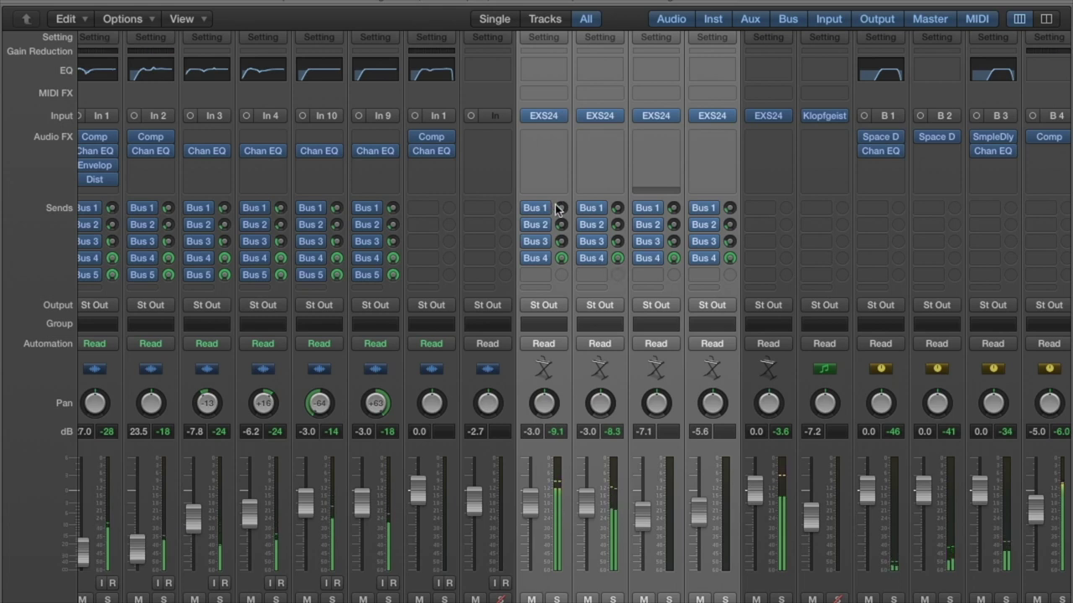
left_click_drag(560, 226, 576, 367)
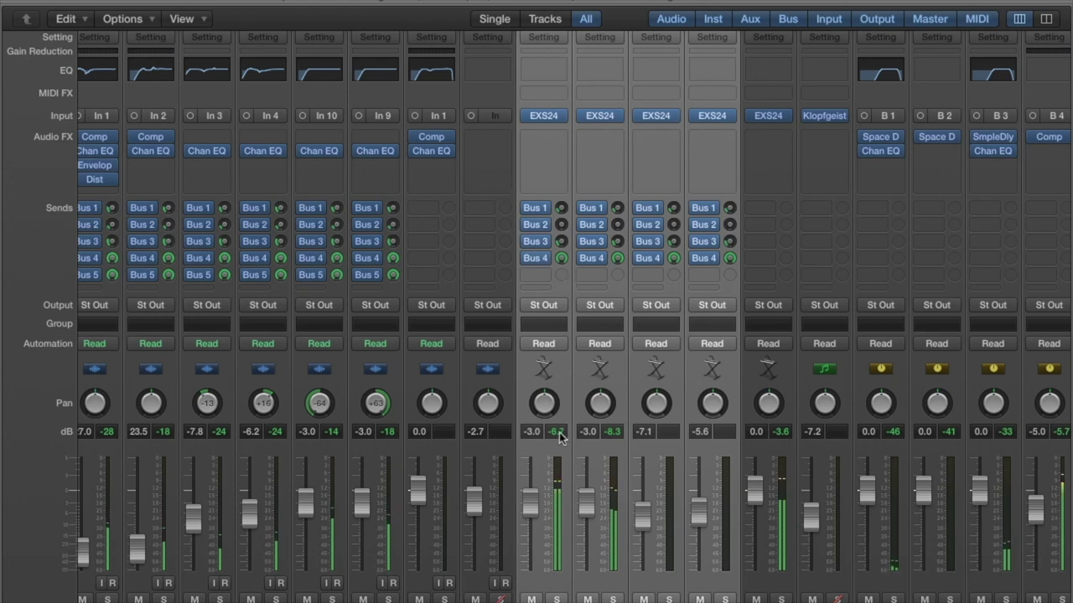
left_click(544, 285)
left_click_drag(561, 258, 570, 357)
left_click_drag(561, 242, 602, 562)
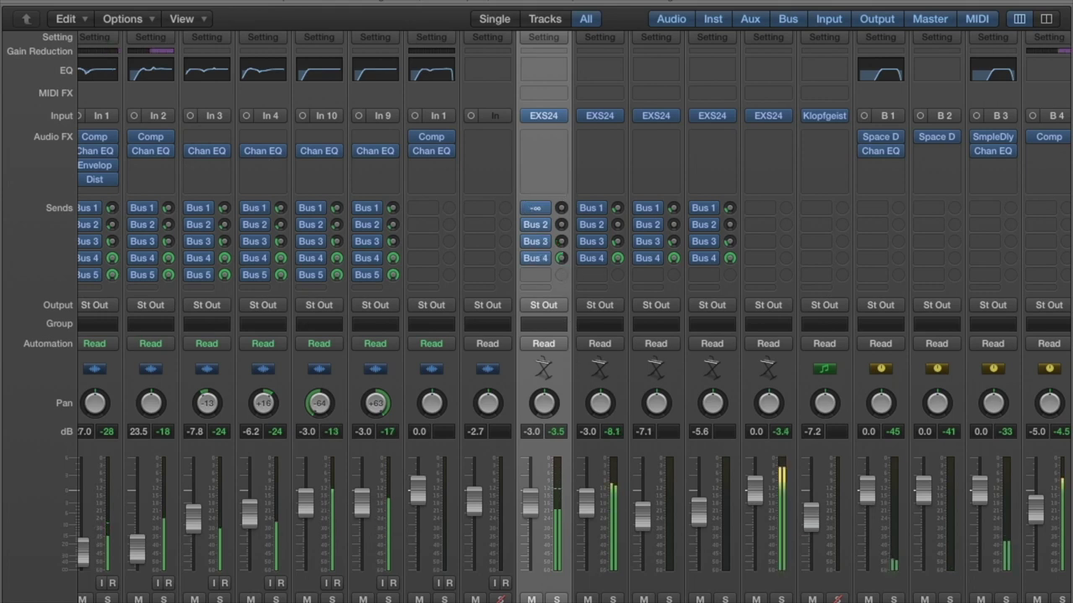
left_click(602, 562)
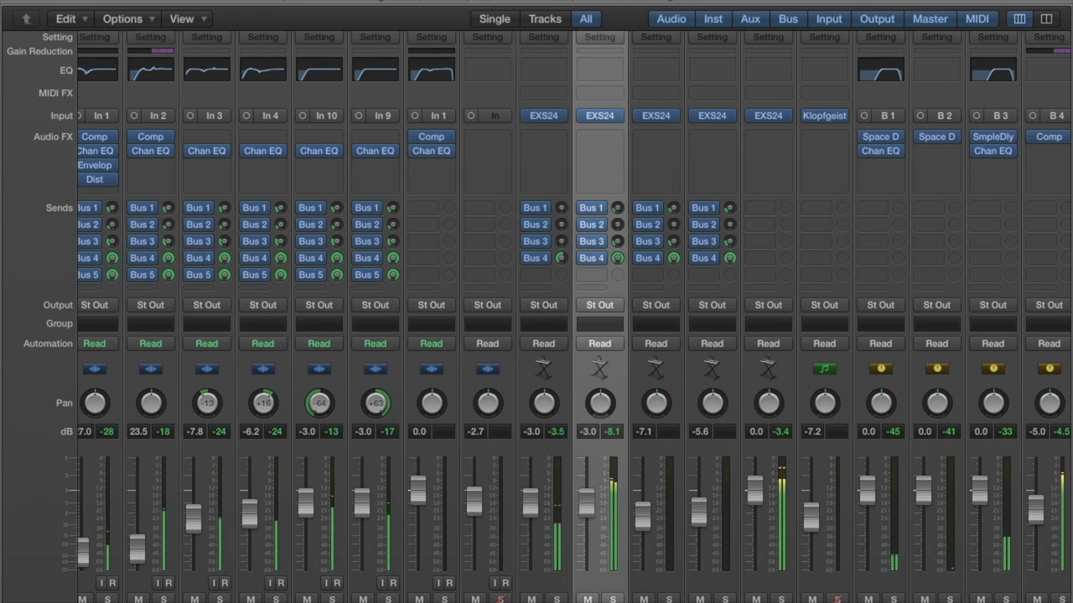
left_click(544, 561)
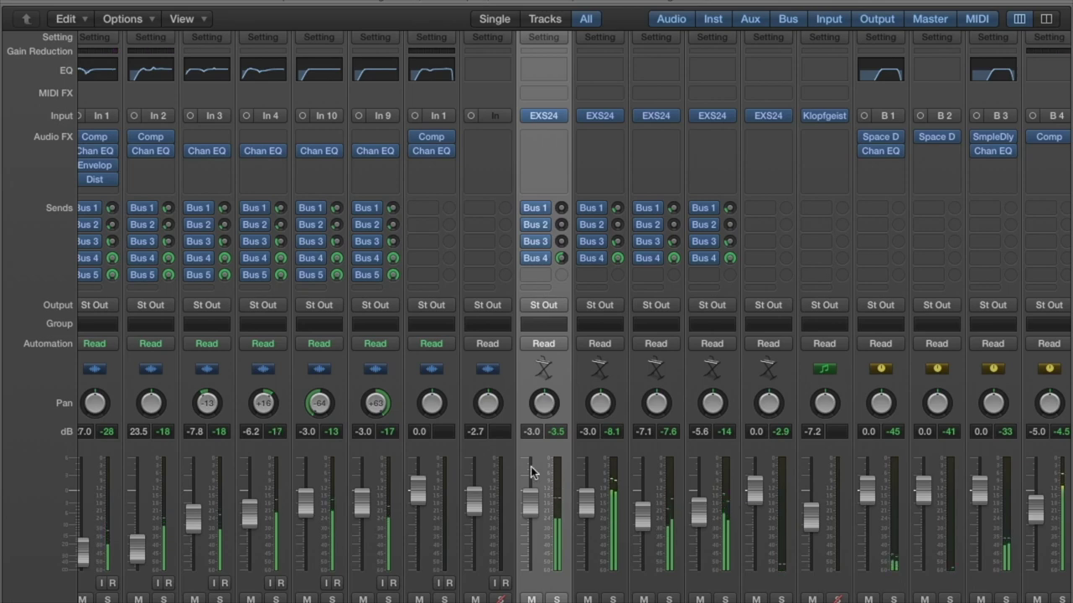
Return from the mixer to the arrangement and frame the whole Simple Groove section with the playhead at about bar 76
key("x")
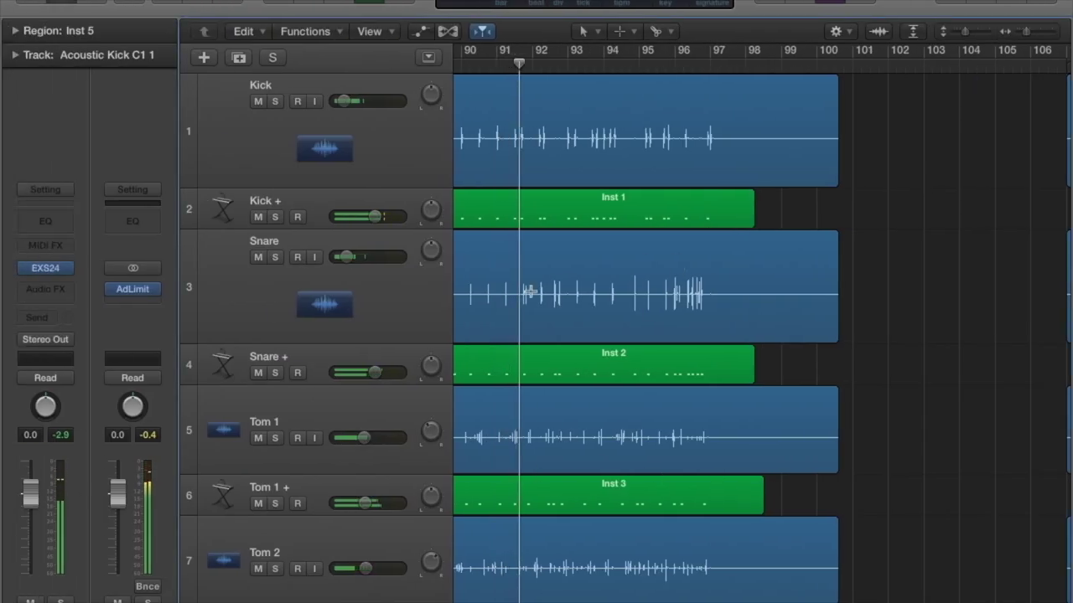
key("super+Left")
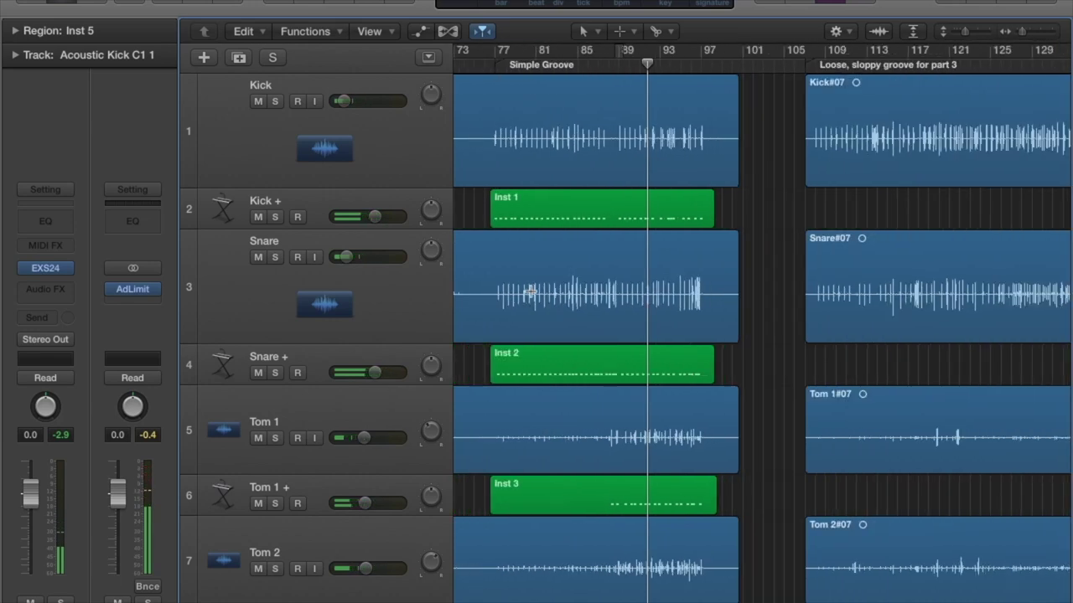
key("super+Right")
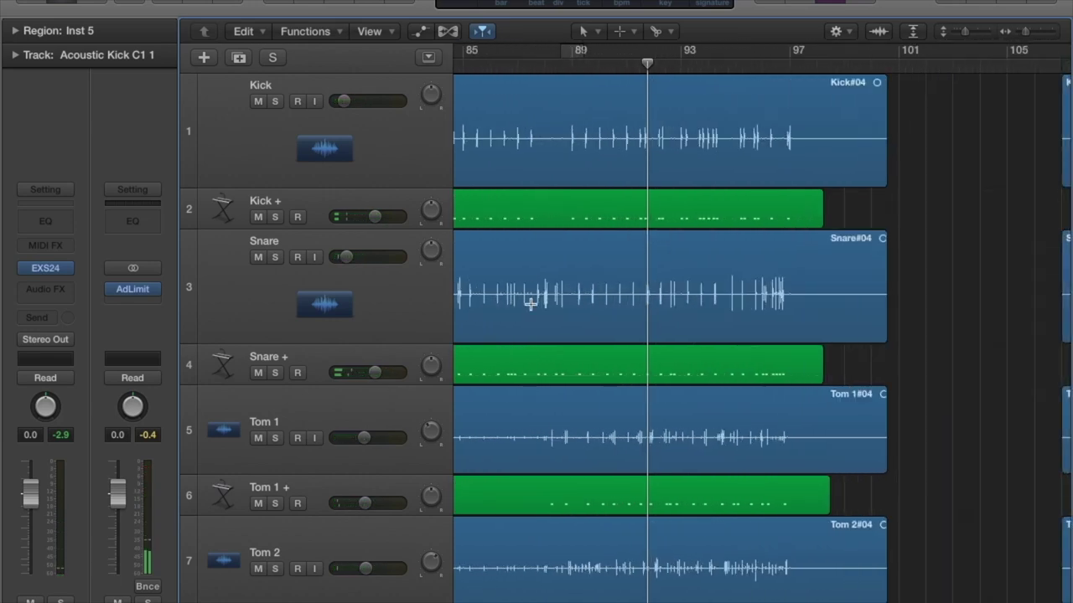
key("super+Right")
key("super+Left")
key("super+Left")
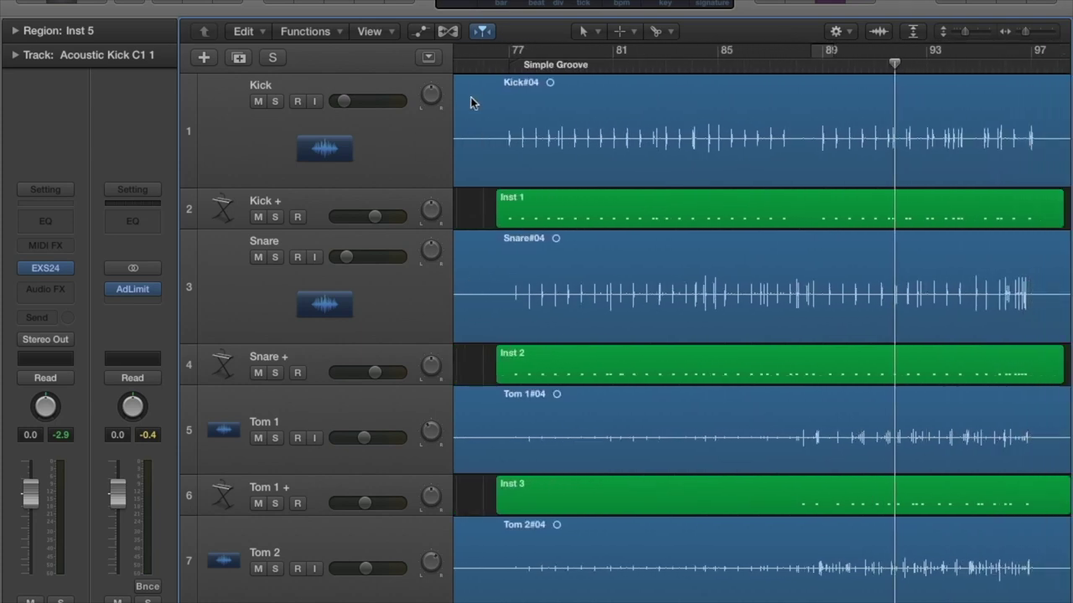
key("super+2")
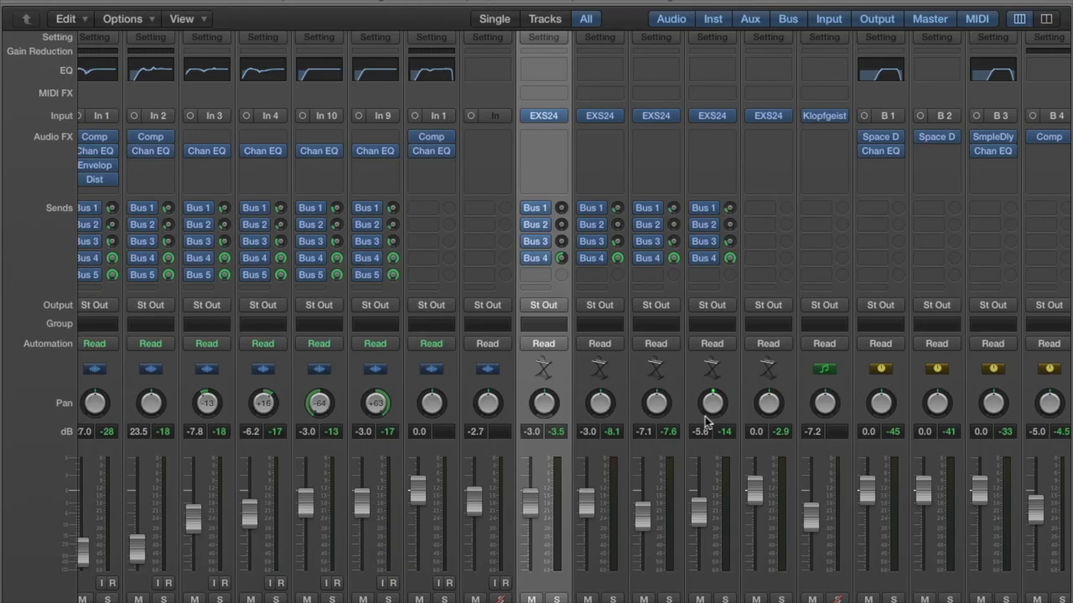
key("super+2")
key("super+Left")
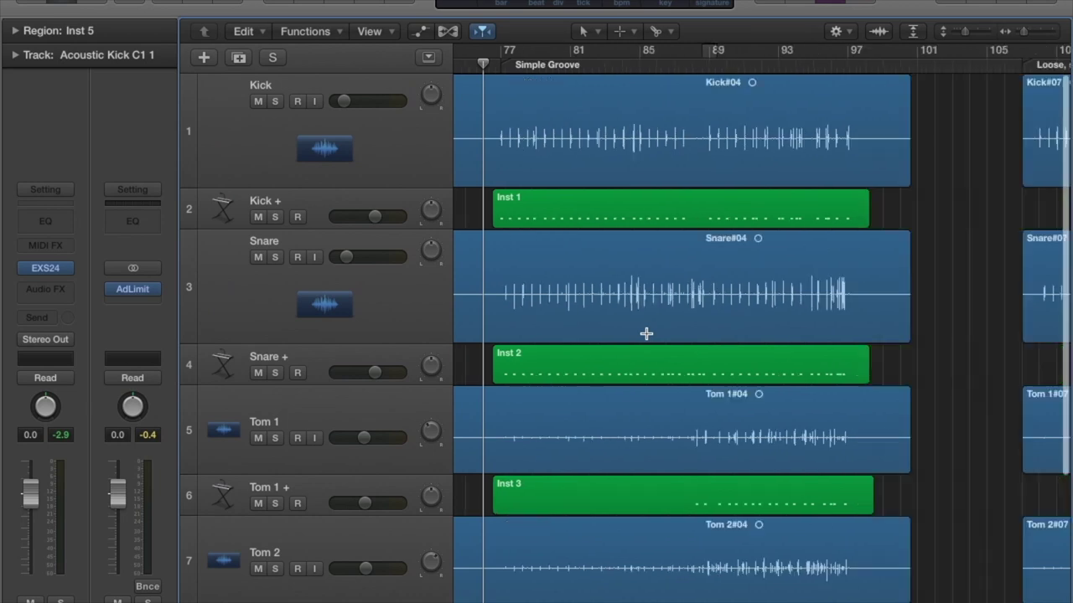
scroll(646, 334, "left", 2)
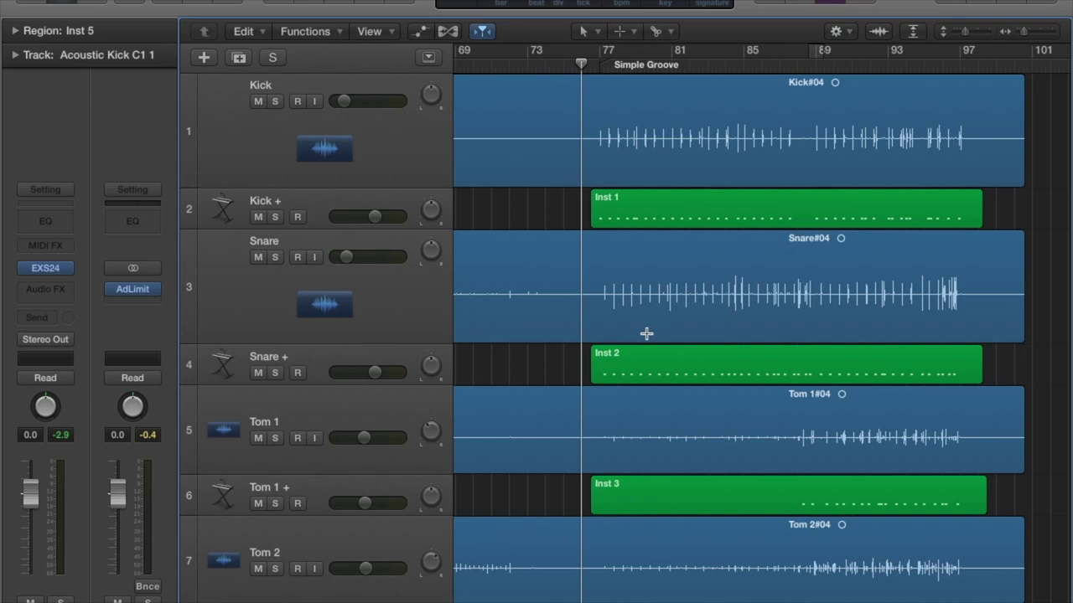
Open the Musical Typing keyboard for the OH 2 + track
key("cmd+k")
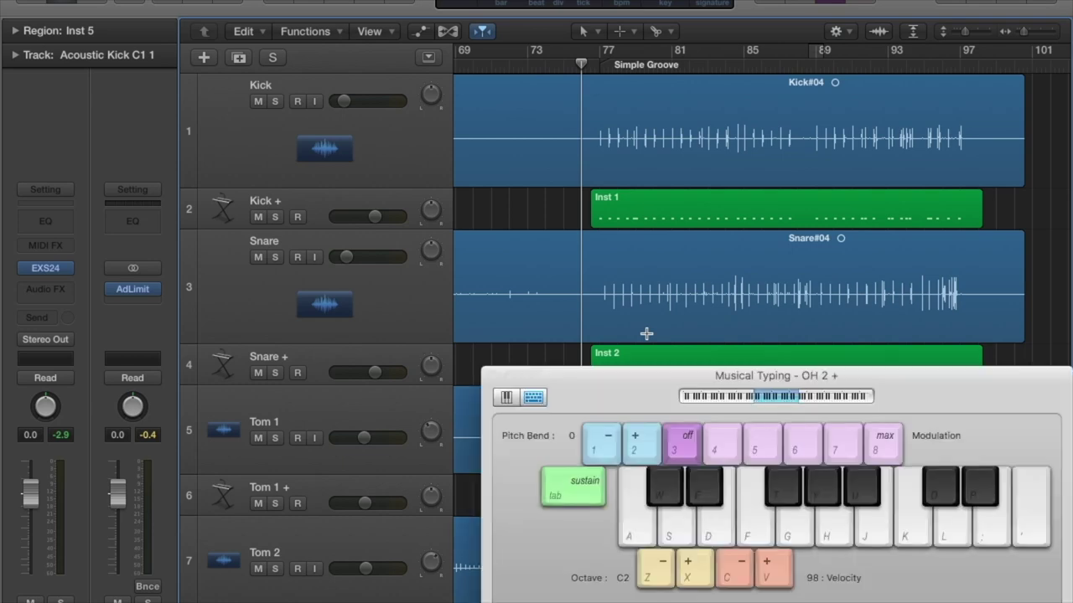